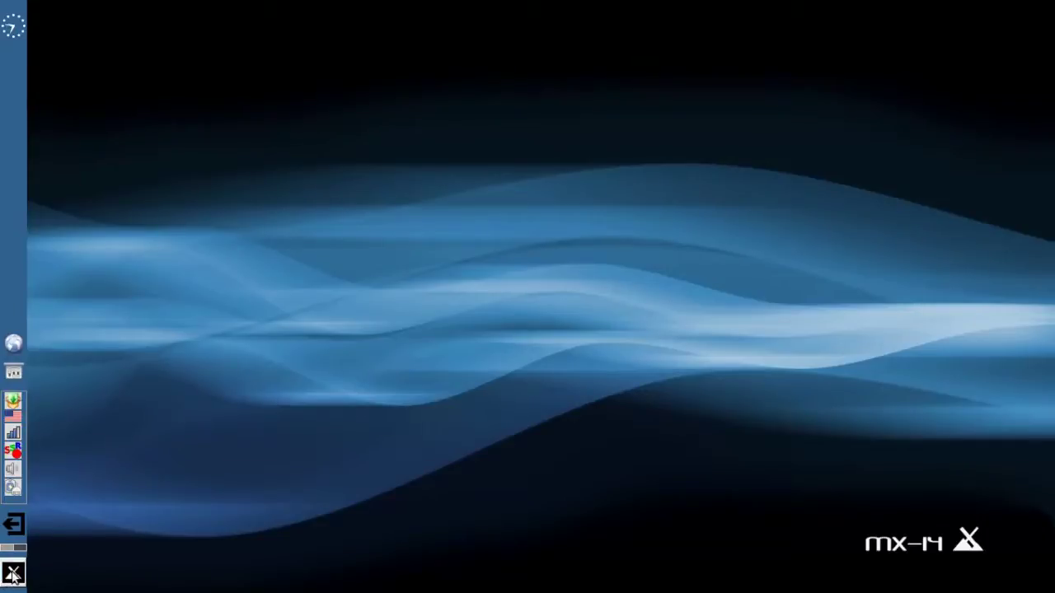
Open the Whisker Menu, browse Internet and Multimedia, then show the Games list with Chromium B.S.U.
left_click(12, 575)
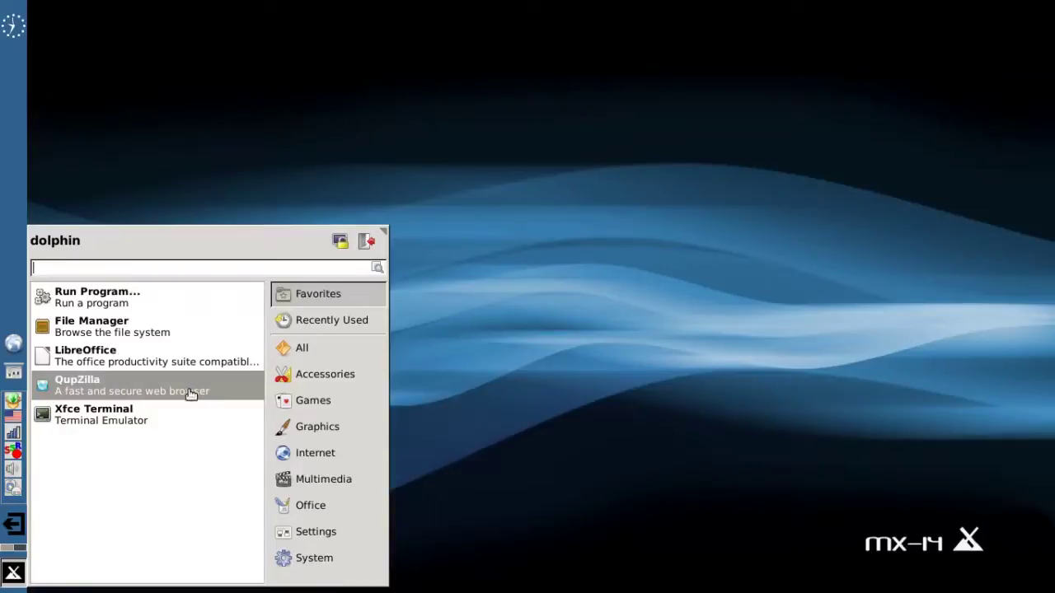
left_click(348, 454)
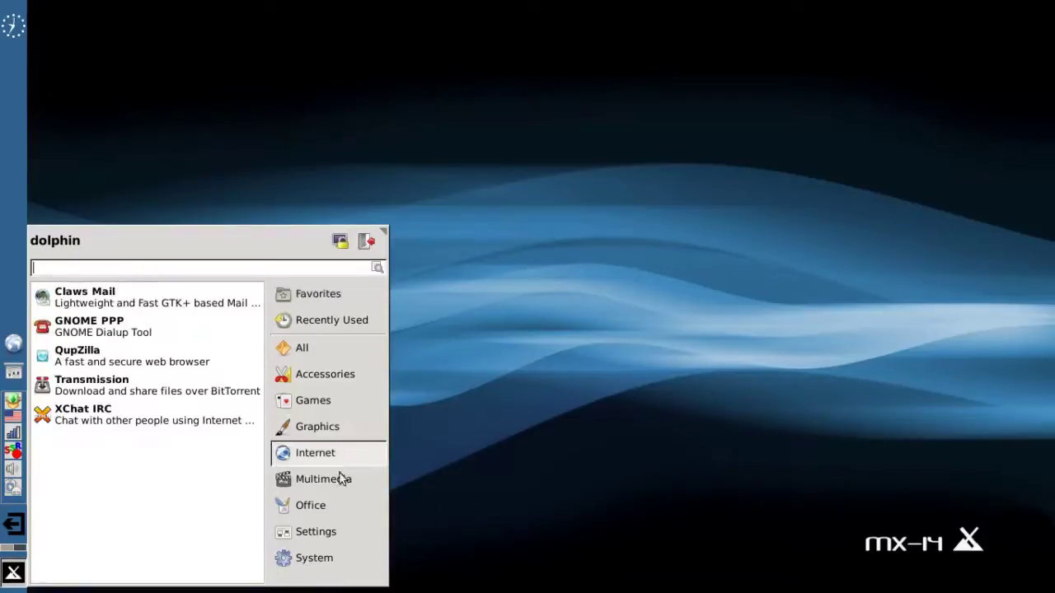
left_click(340, 481)
left_click(332, 407)
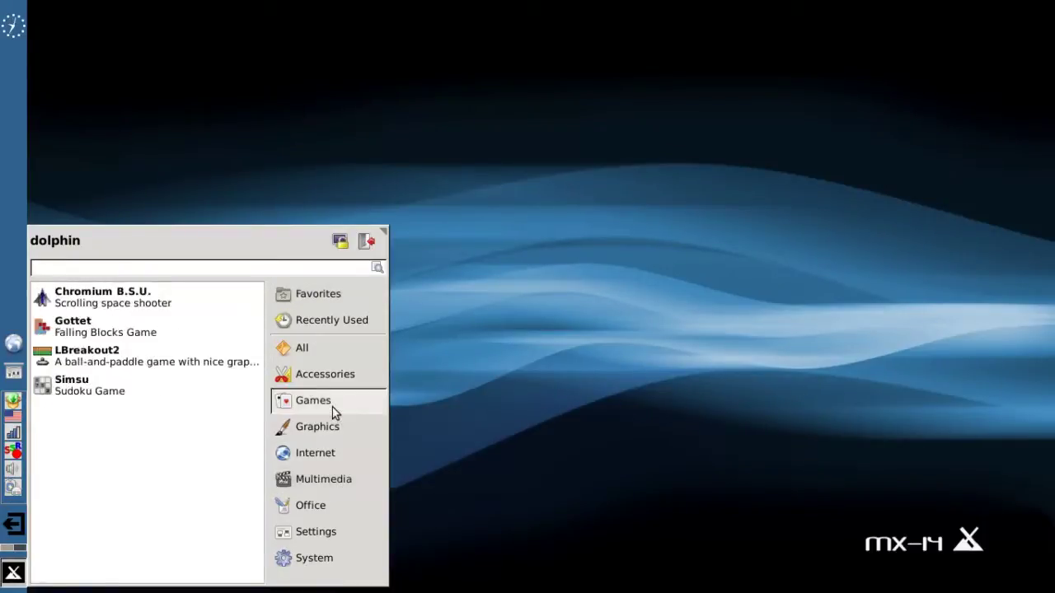
Add Chromium B.S.U. to Favorites and move it to the top, above Run Program.
right_click(87, 292)
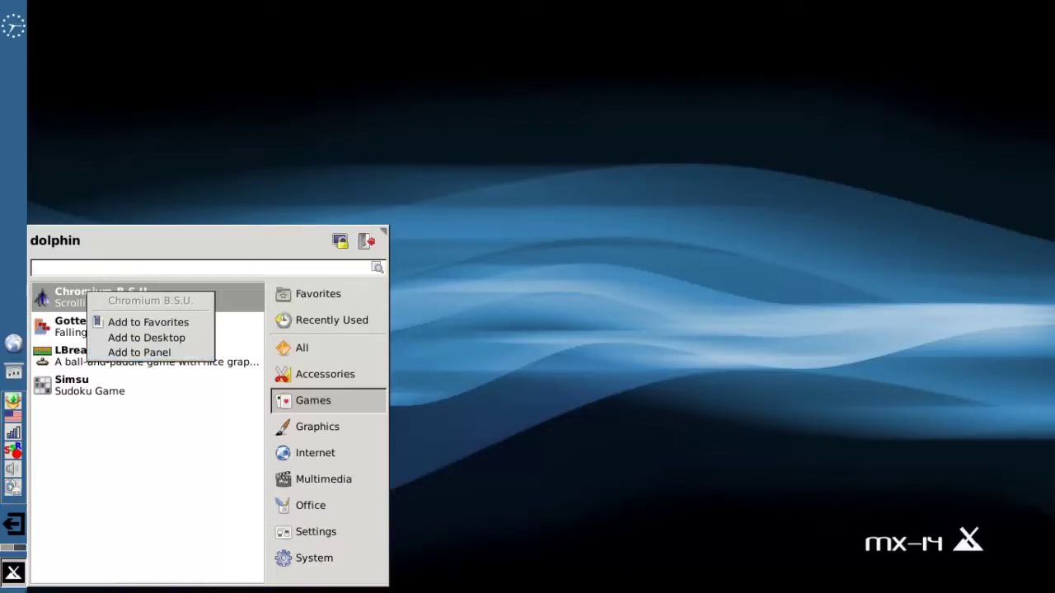
left_click(146, 322)
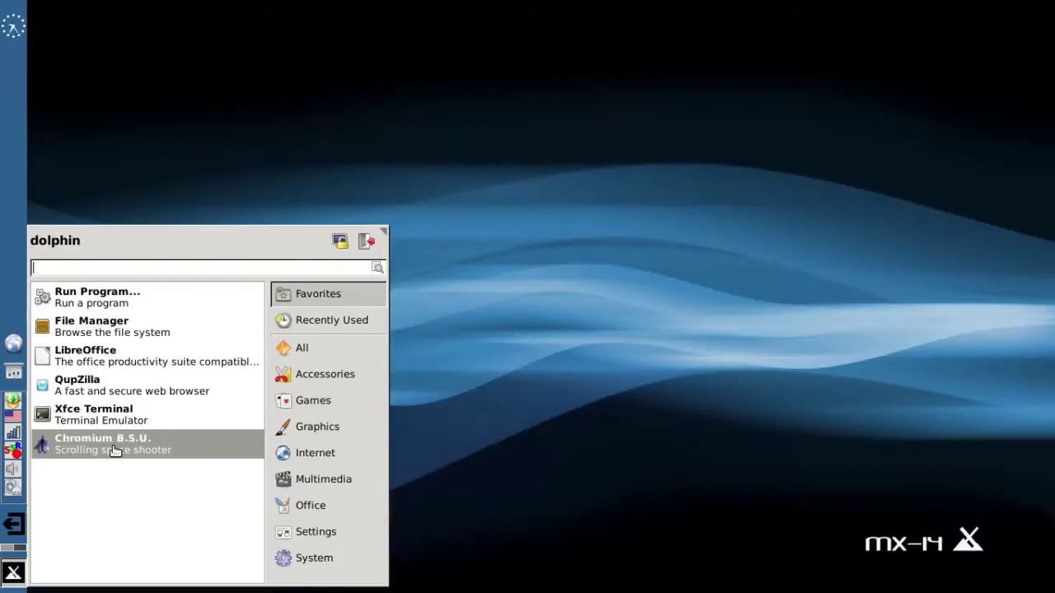
left_click_drag(114, 451, 120, 323)
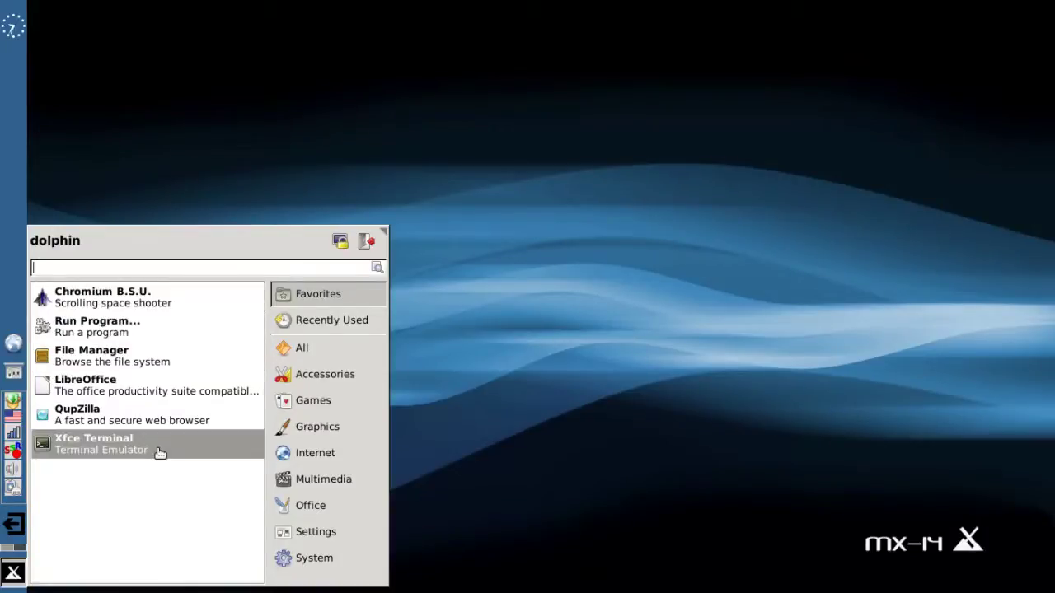
Enable 'Display recently used by default' in the Whisker Menu Behavior settings and reopen the menu to verify.
left_click(483, 466)
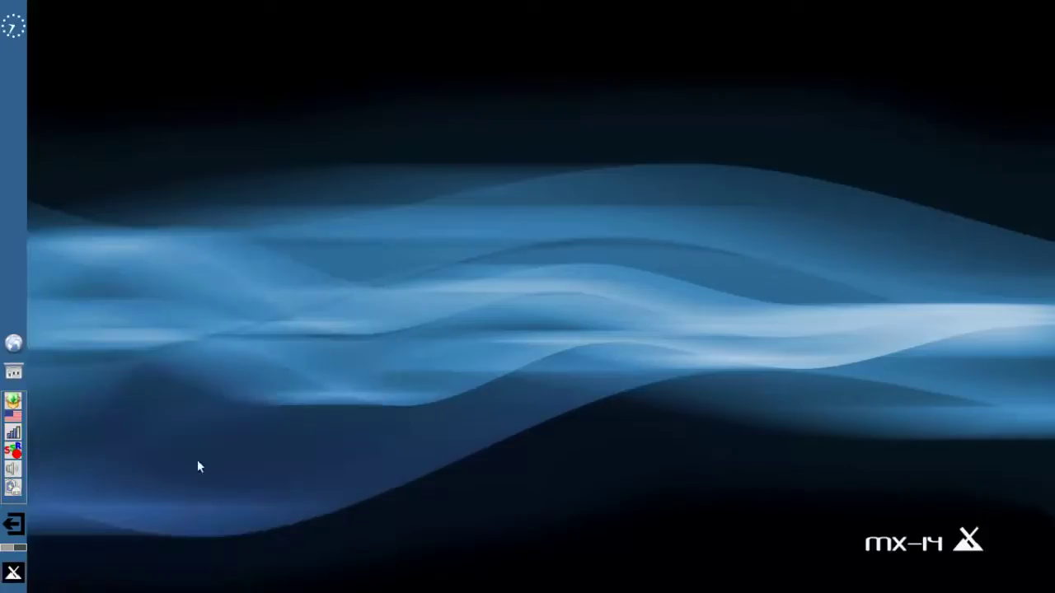
left_click(13, 577)
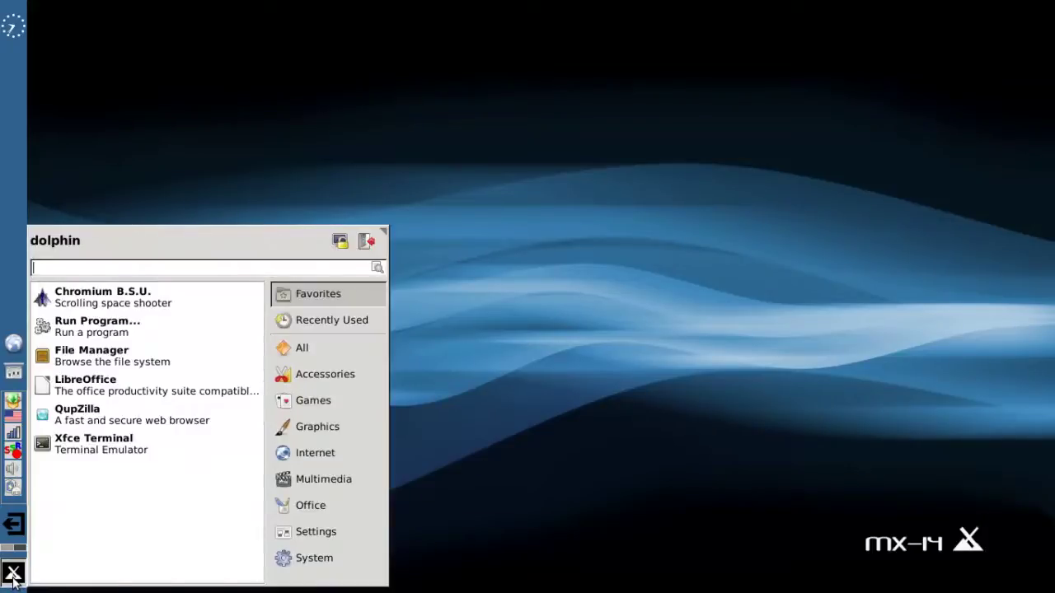
left_click(508, 494)
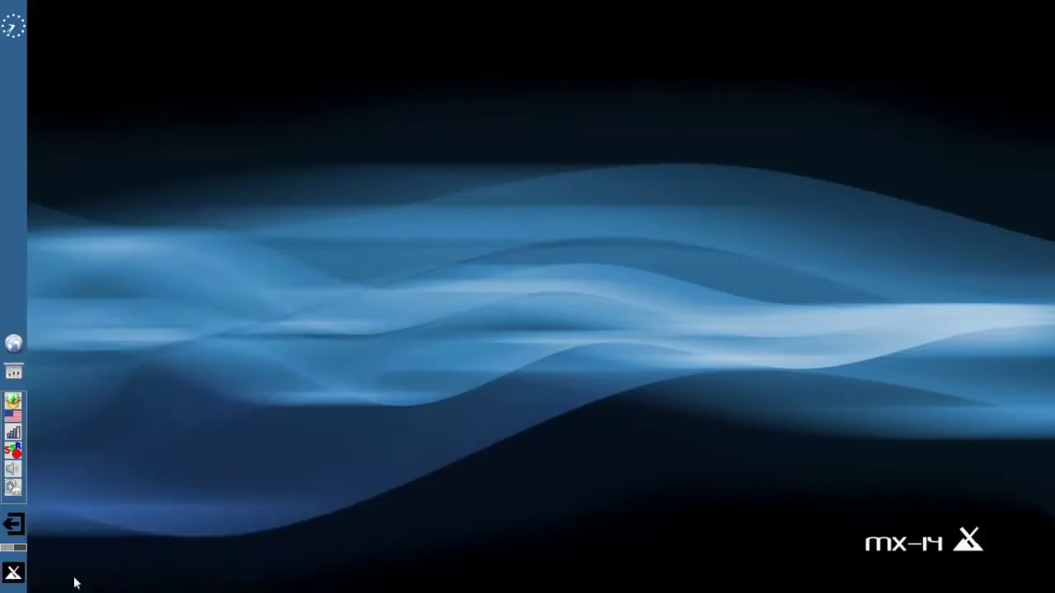
right_click(11, 579)
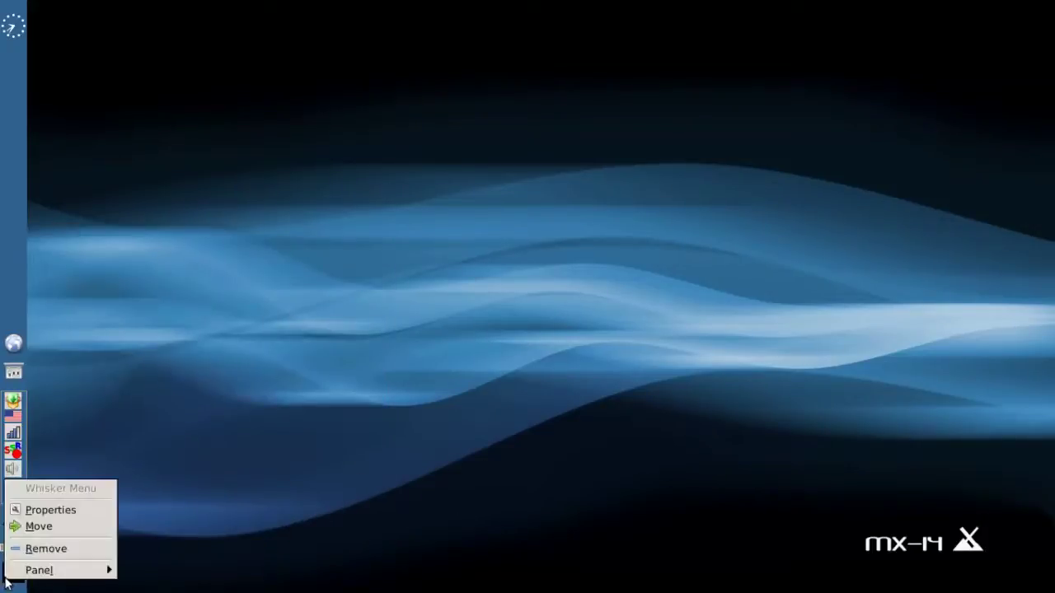
left_click(318, 496)
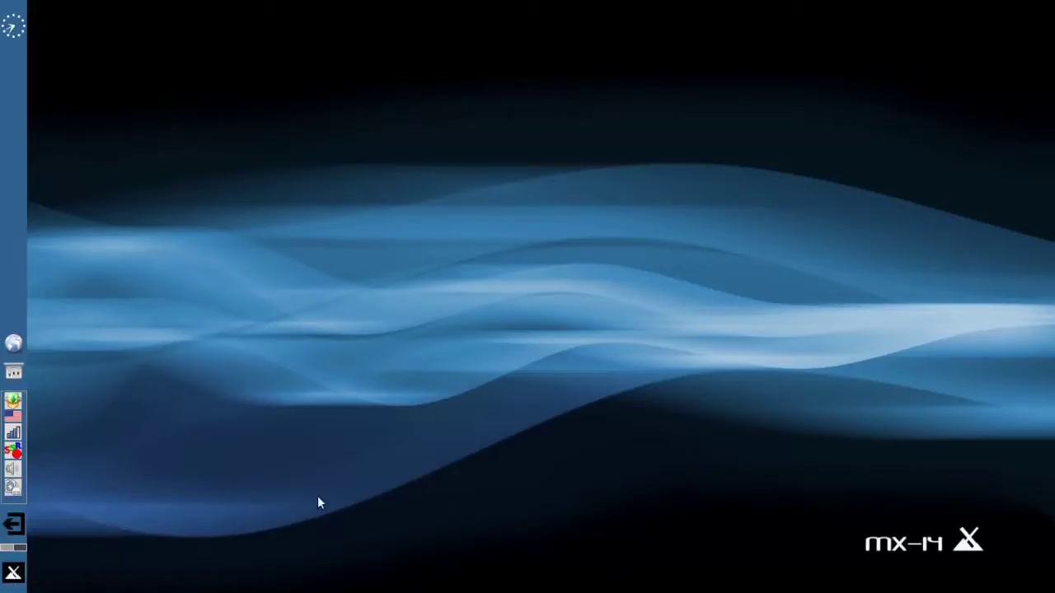
right_click(18, 570)
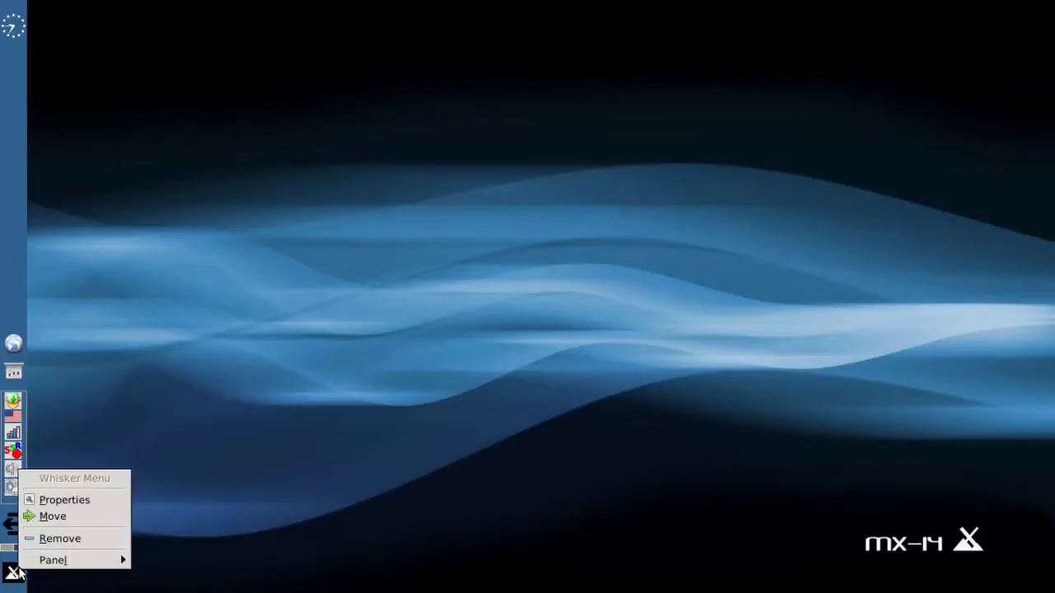
left_click(37, 501)
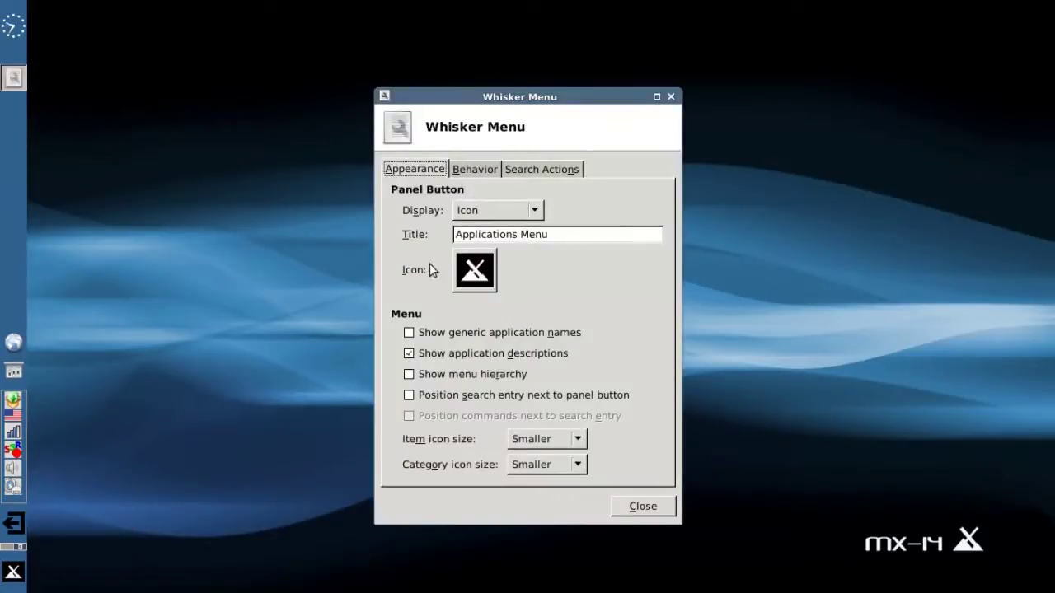
left_click(470, 169)
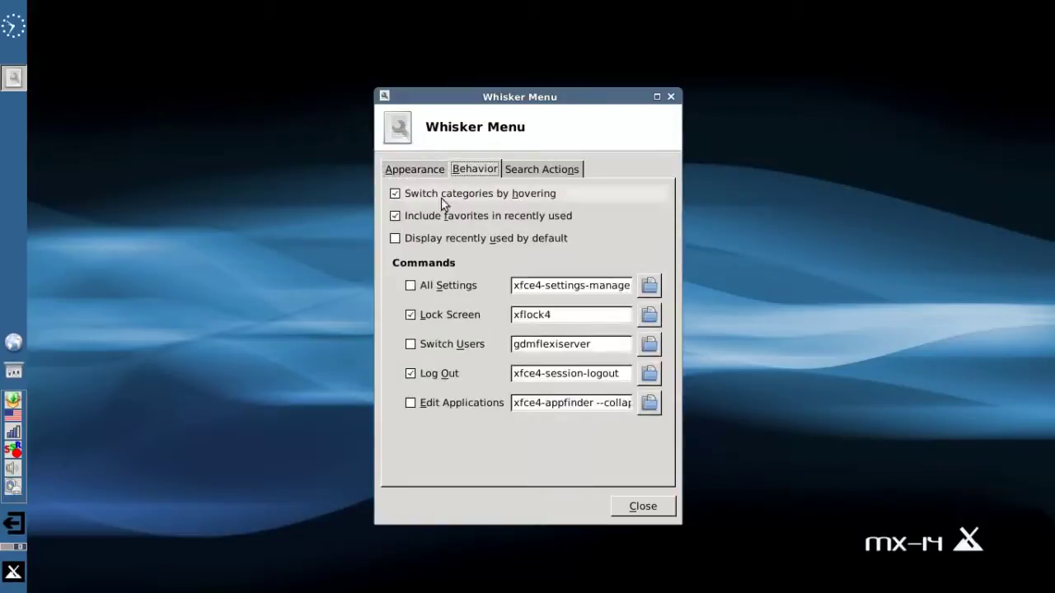
left_click(422, 242)
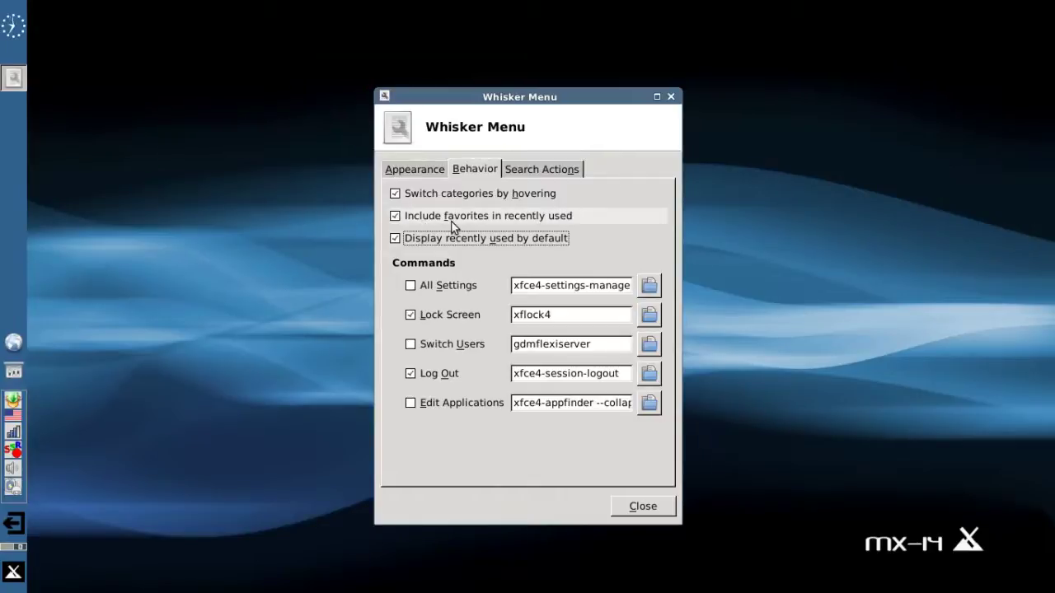
left_click(649, 510)
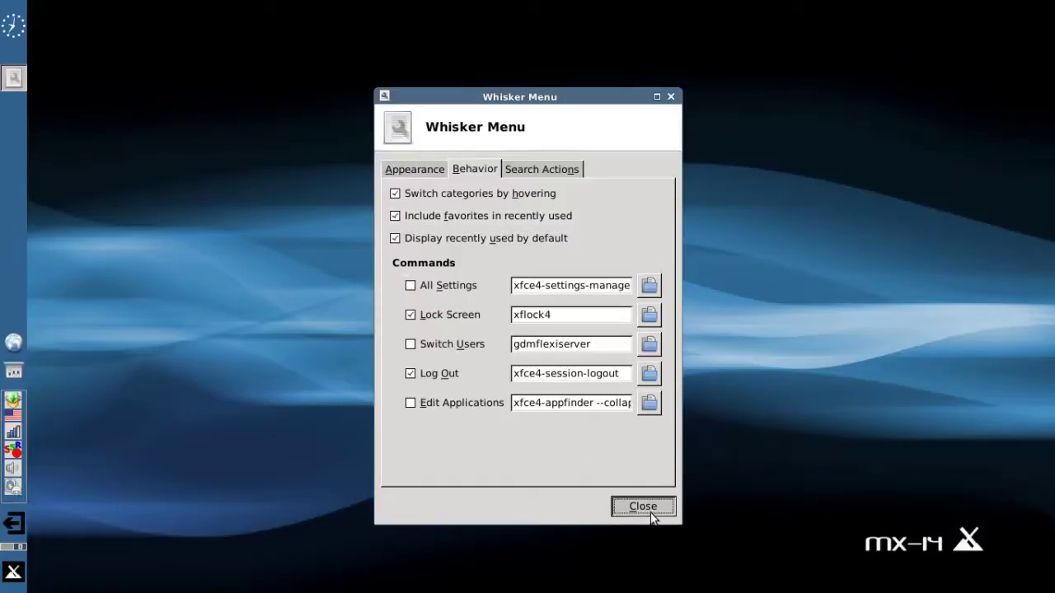
left_click(14, 572)
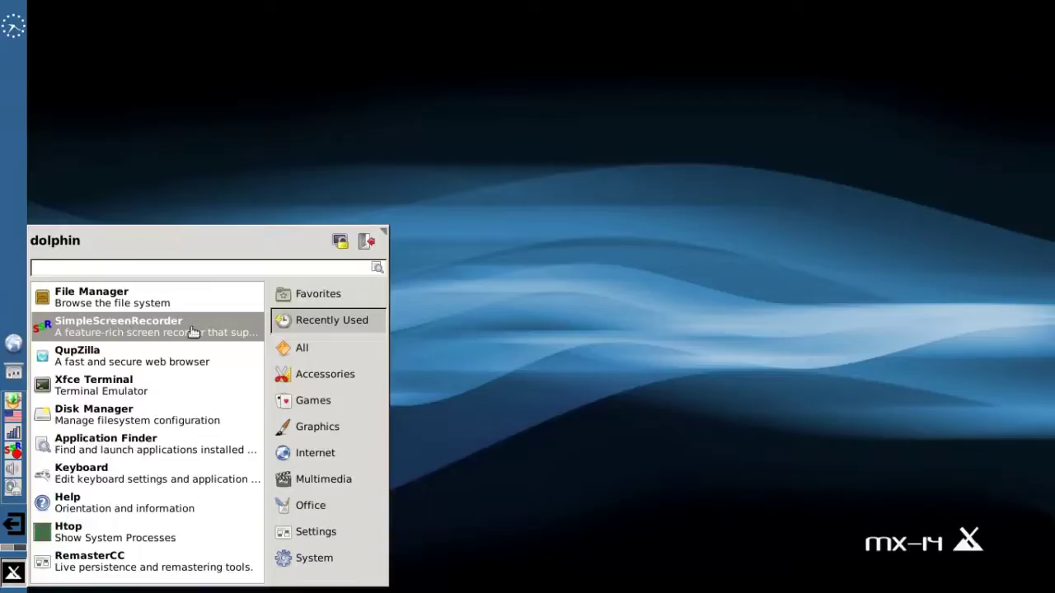
Dismiss the Whisker Menu by clicking an empty area of the desktop.
left_click(460, 491)
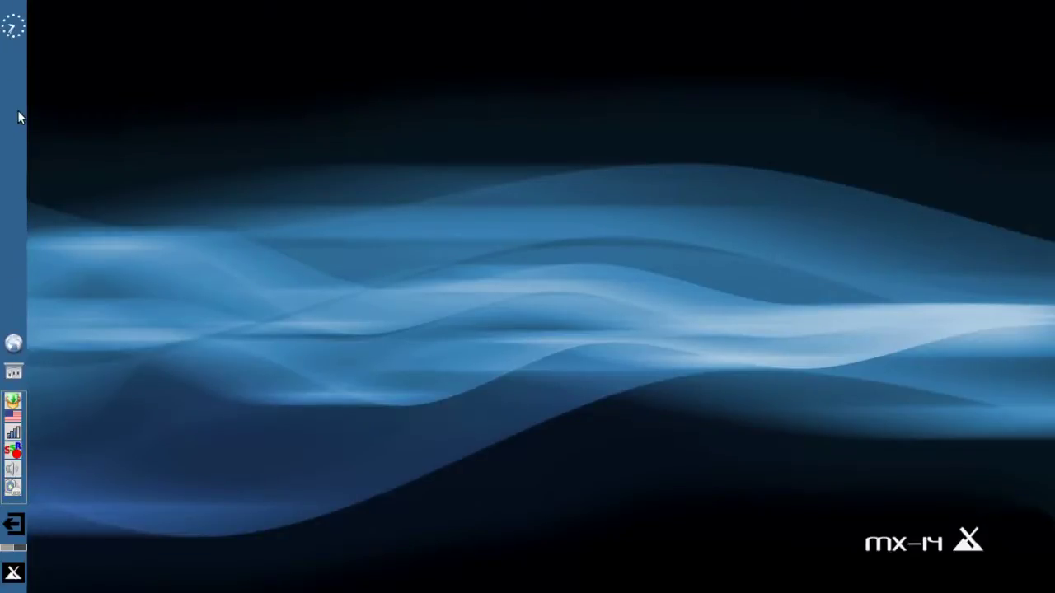
Set the panel clock's Layout to Digital in its Properties and close the dialog.
right_click(16, 30)
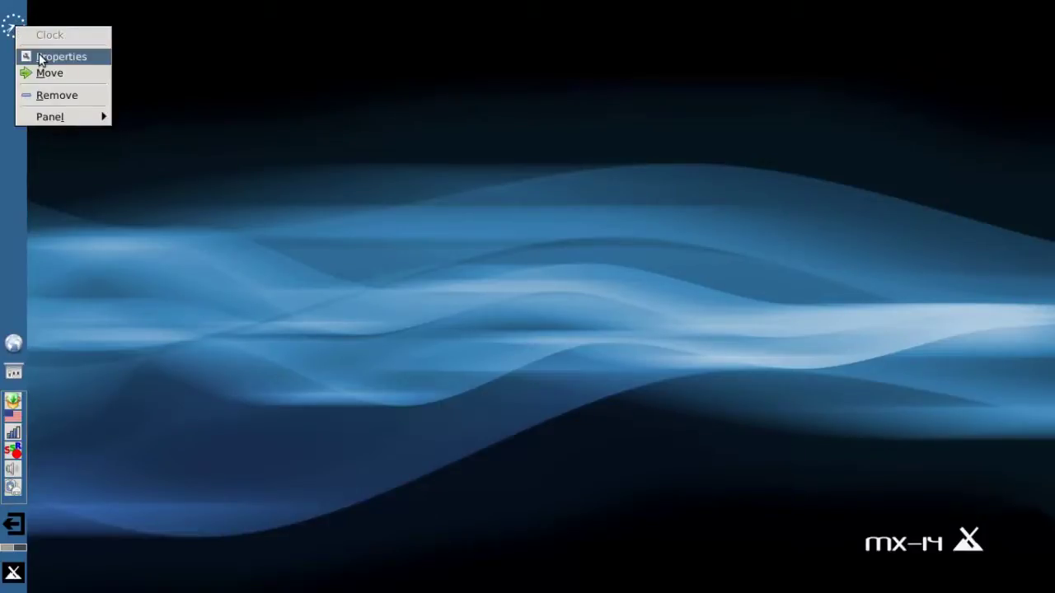
left_click(41, 57)
left_click(594, 263)
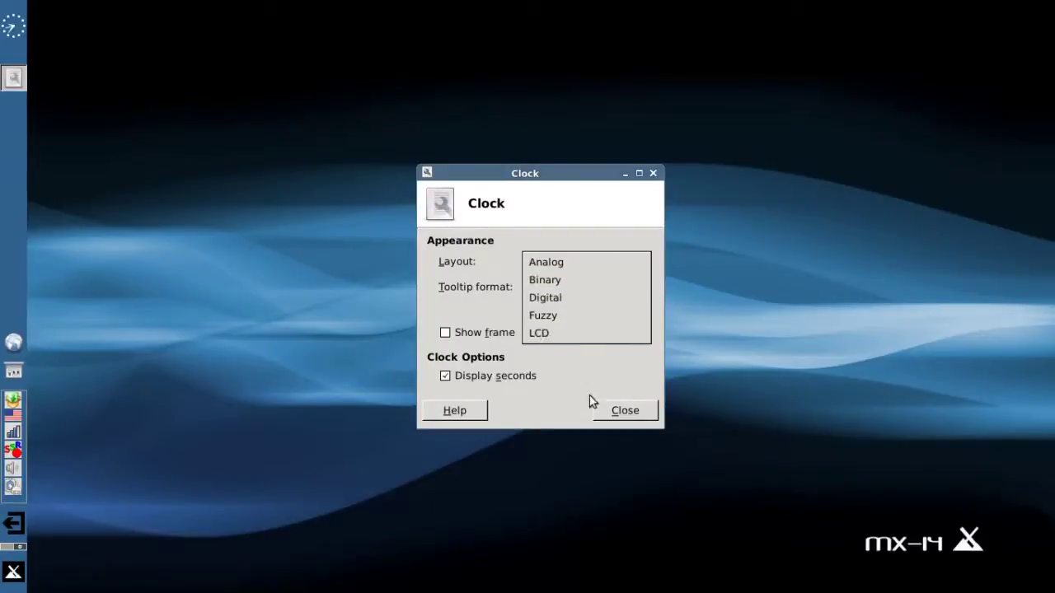
left_click(567, 298)
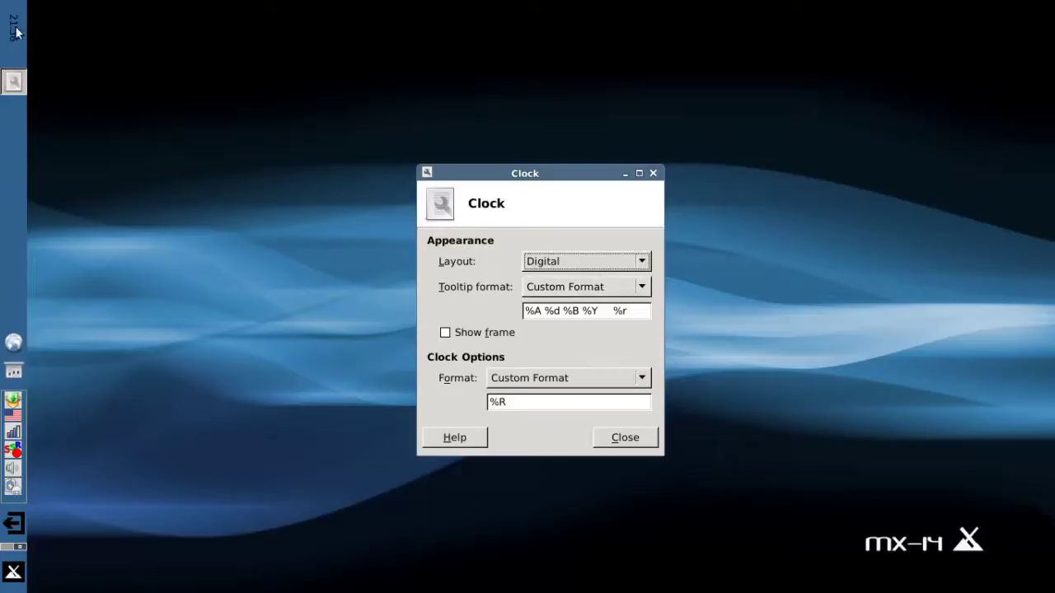
left_click(633, 441)
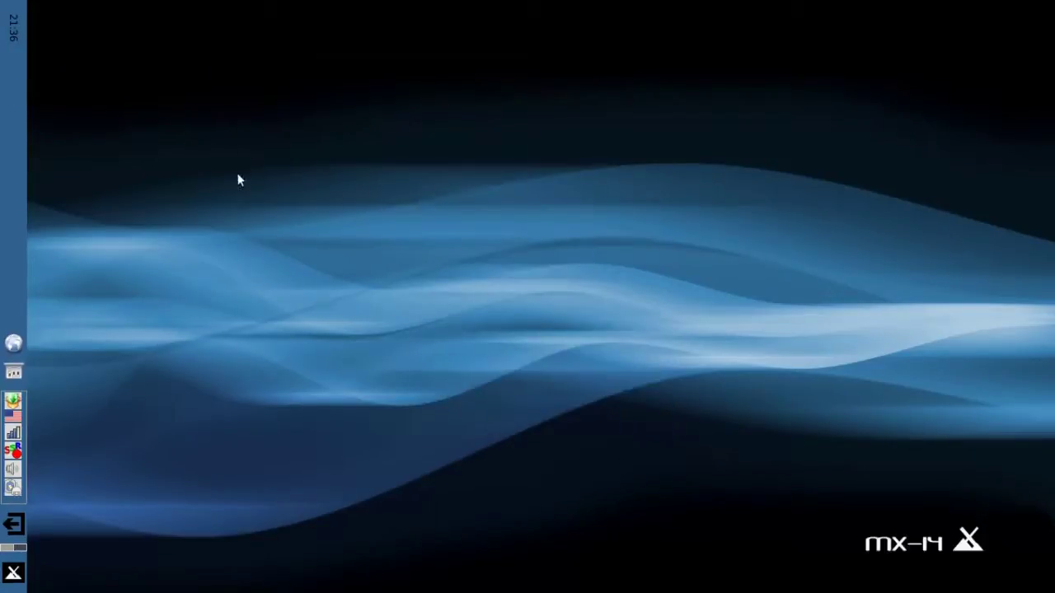
Open Panel Preferences for Panel 1 from a launcher's Panel submenu.
right_click(9, 254)
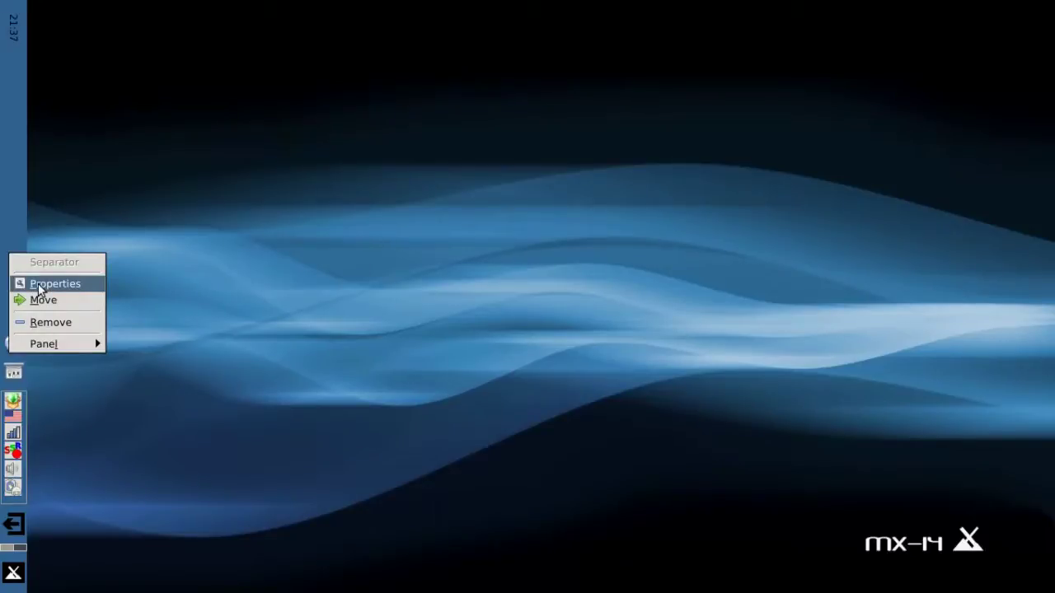
left_click(12, 173)
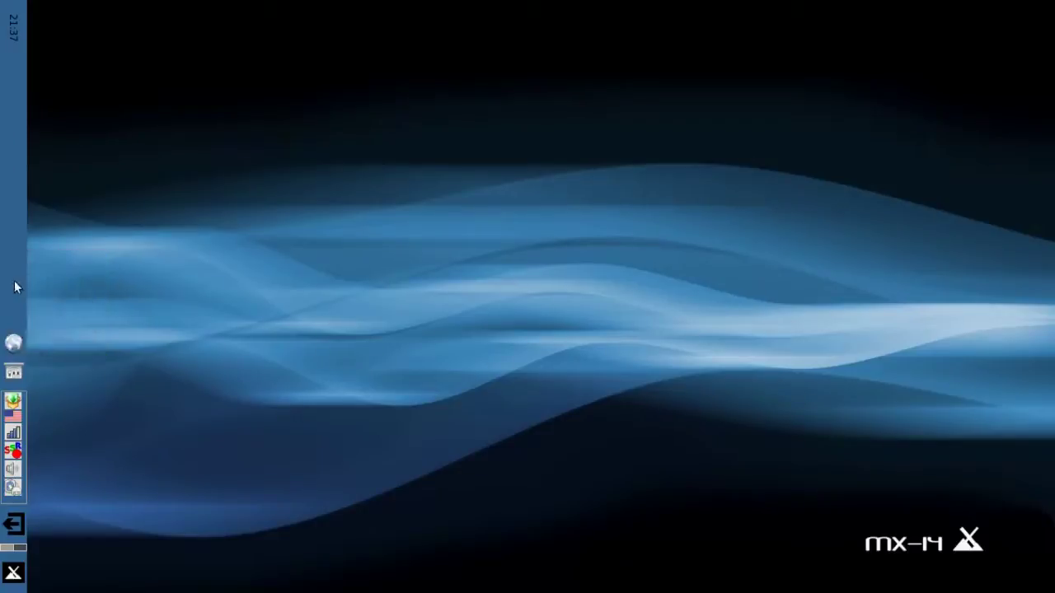
right_click(15, 352)
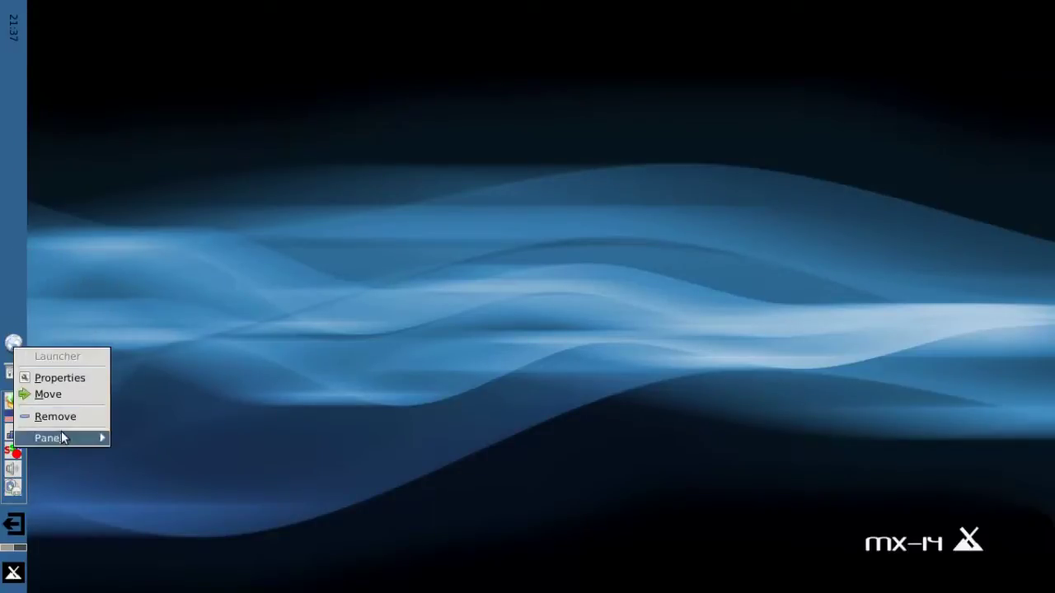
mouse_move(59, 438)
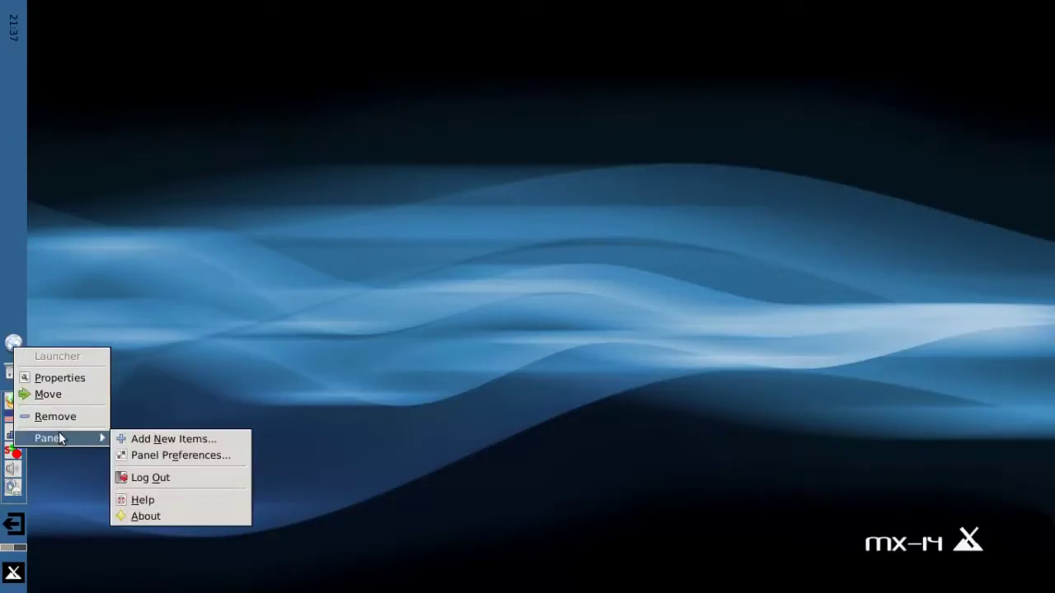
left_click(151, 455)
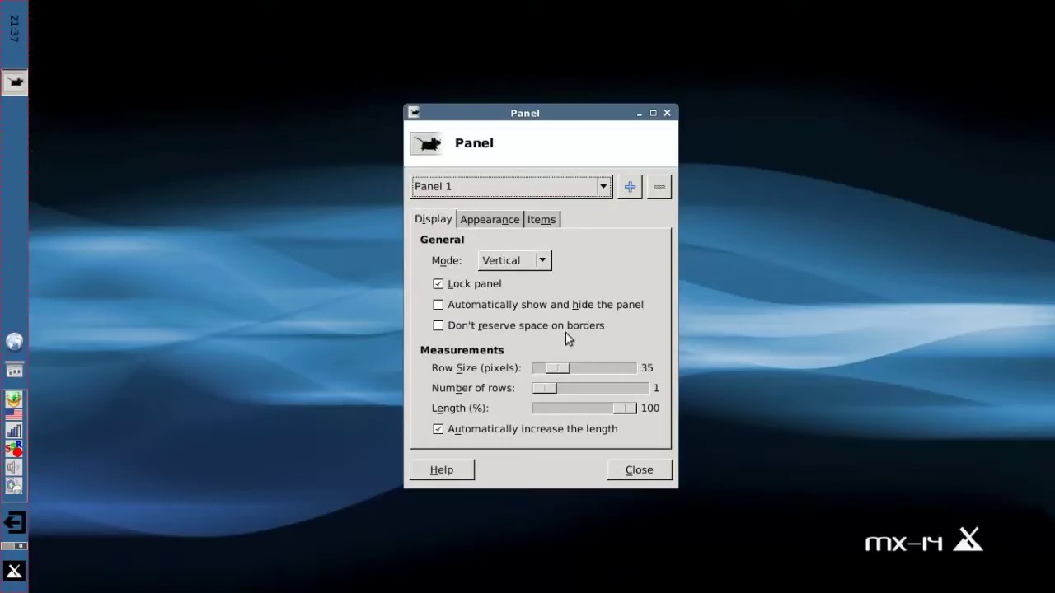
Try Deskbar mode and raise the panel row size from 35 to 40 pixels.
left_click(533, 262)
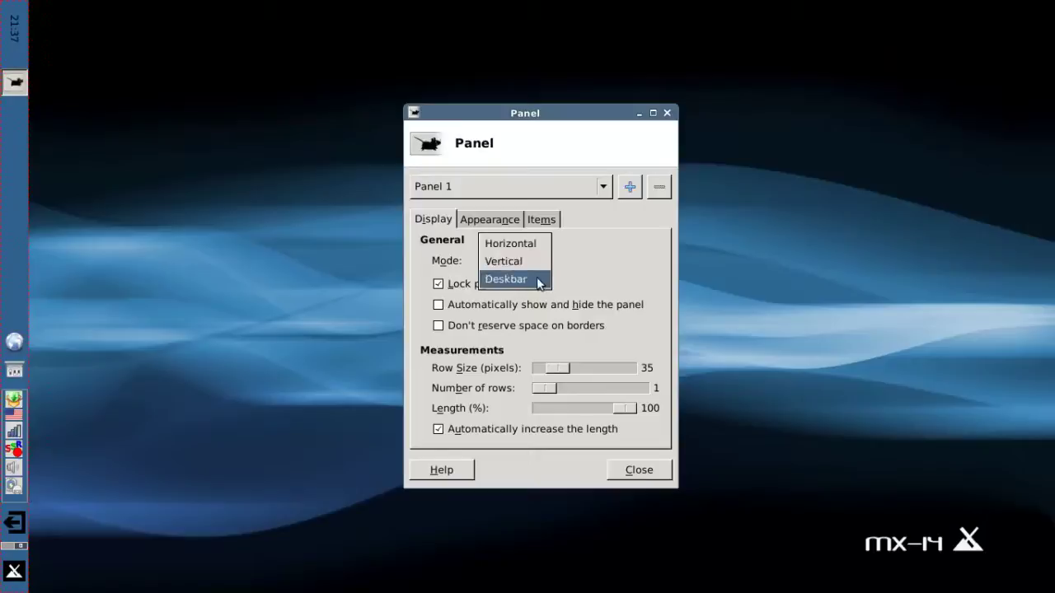
left_click(532, 282)
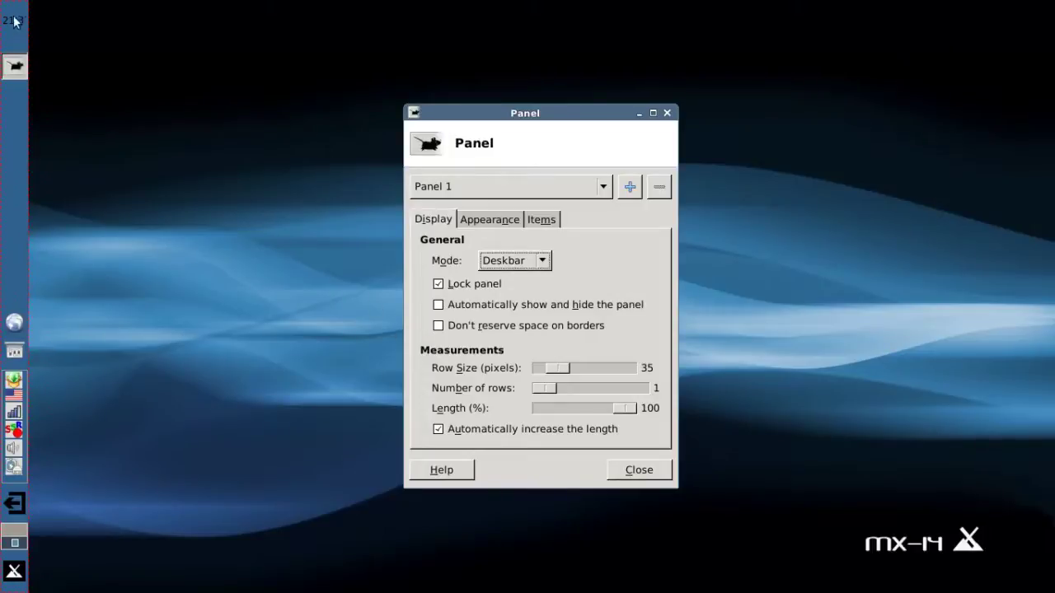
left_click(563, 368)
left_click_drag(563, 368, 567, 371)
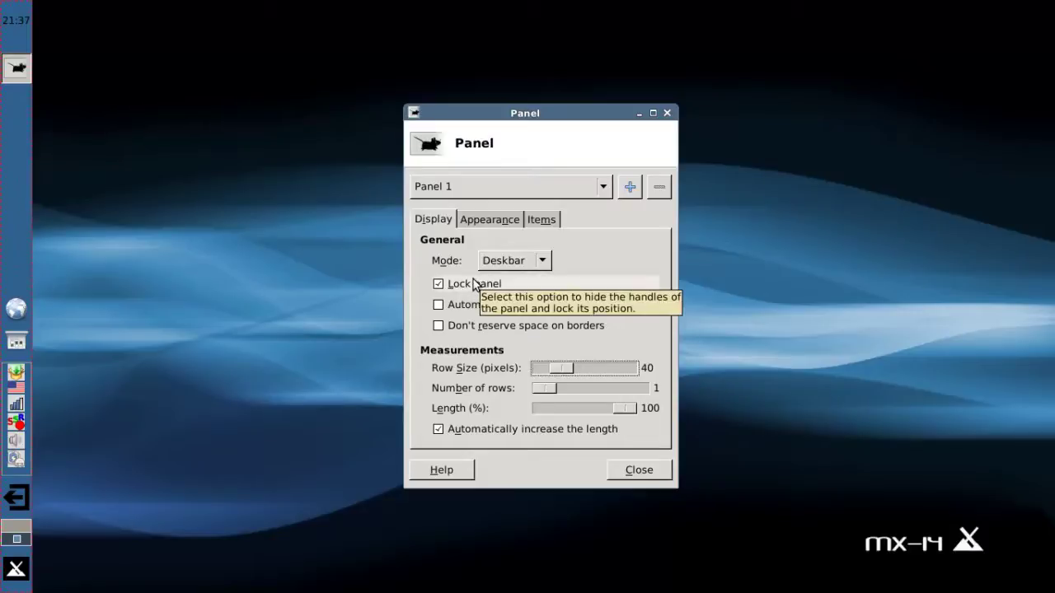
Switch the panel to Horizontal, unlock it, and drag it to the bottom and back to the top.
left_click(531, 260)
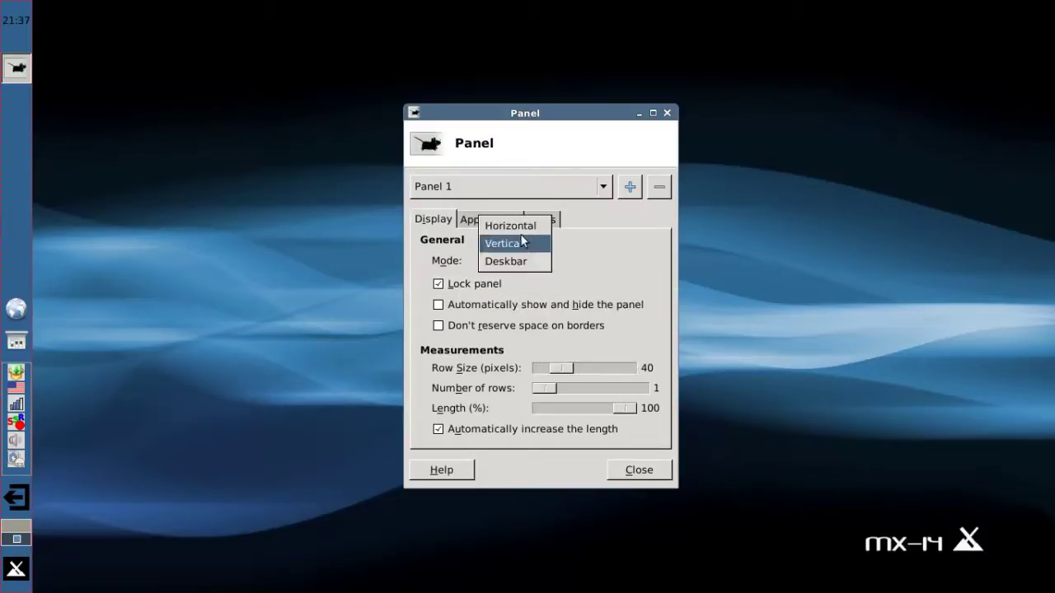
left_click(519, 228)
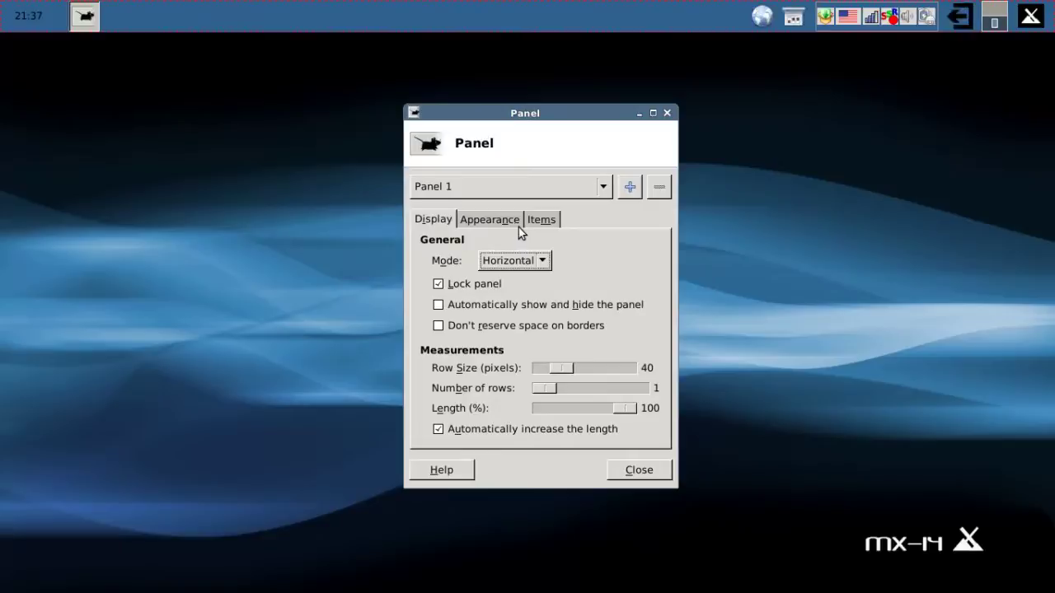
left_click(438, 285)
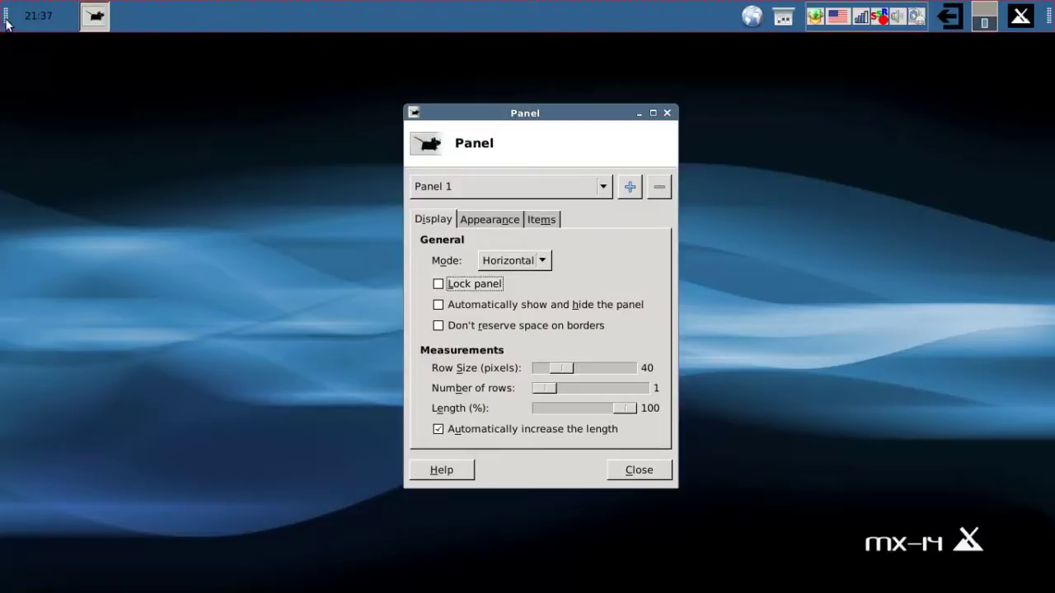
left_click_drag(5, 23, 39, 181)
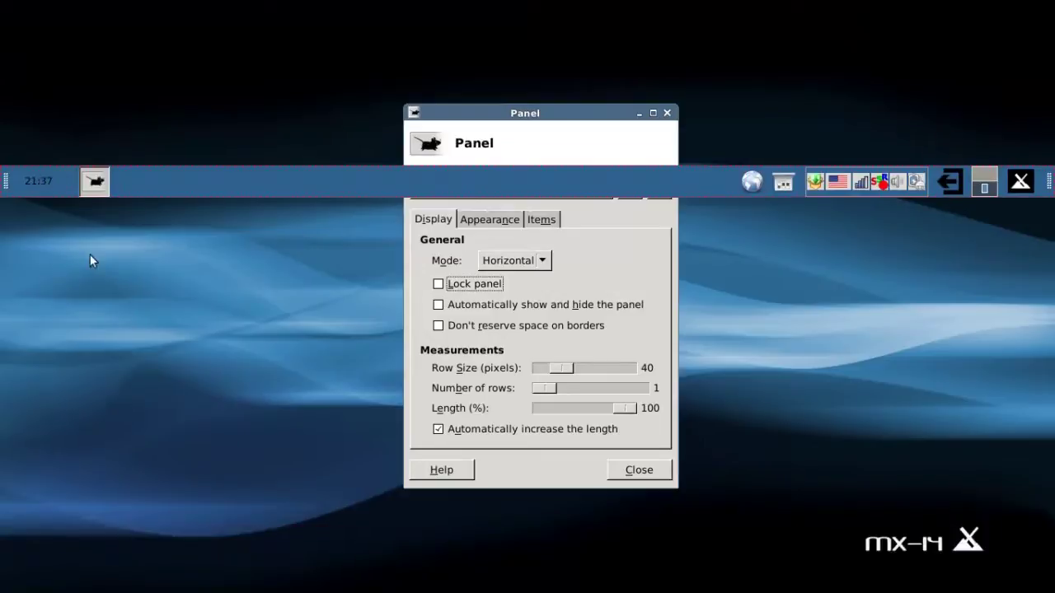
left_click_drag(3, 183, 7, 584)
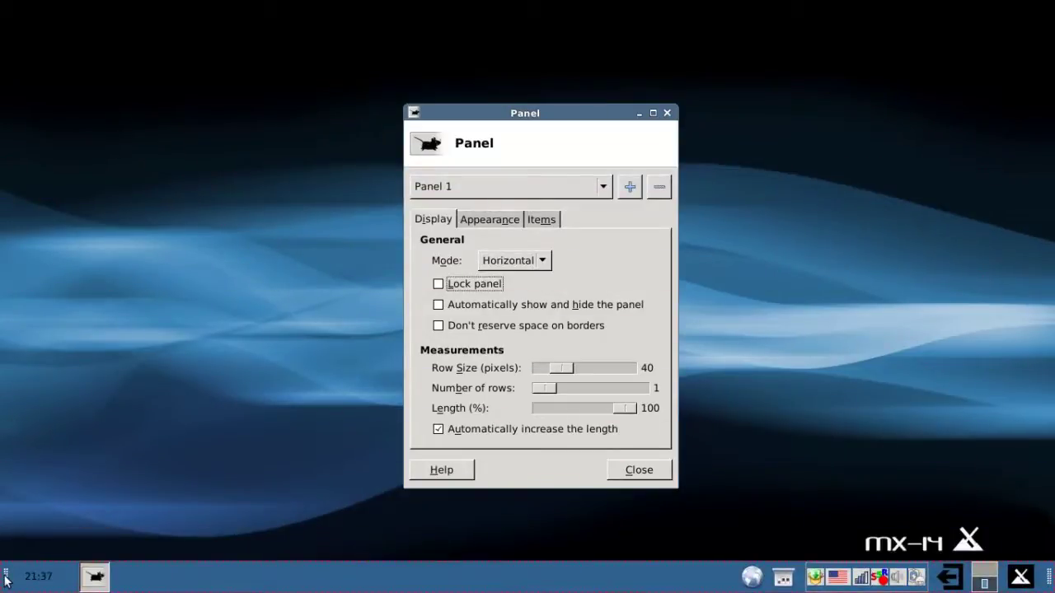
left_click_drag(5, 581, 4, 15)
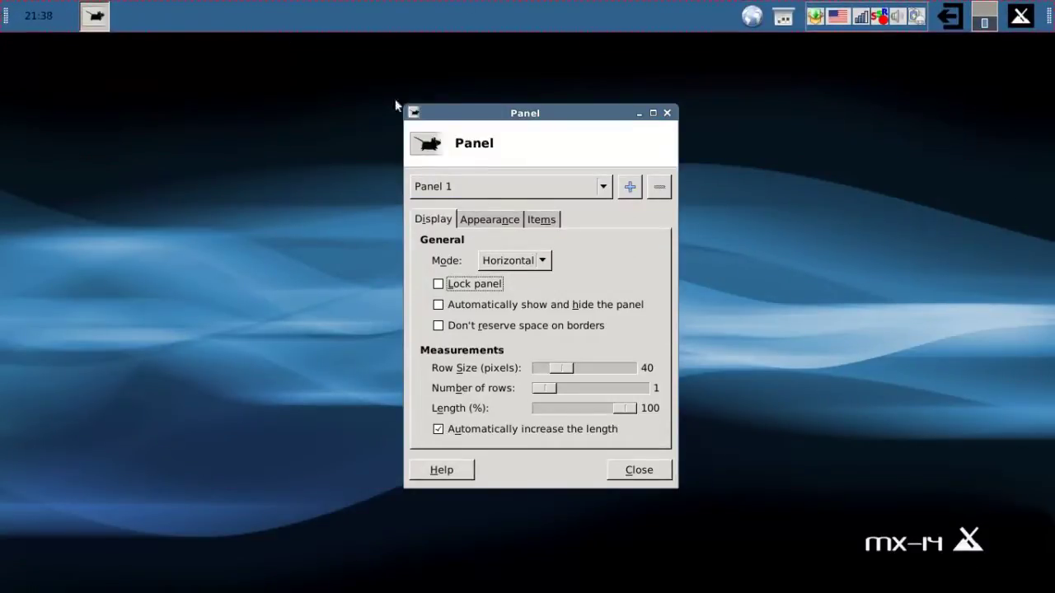
Return the panel to Vertical on the left edge, lock it, and adjust its length to 55%.
left_click(517, 264)
left_click(519, 278)
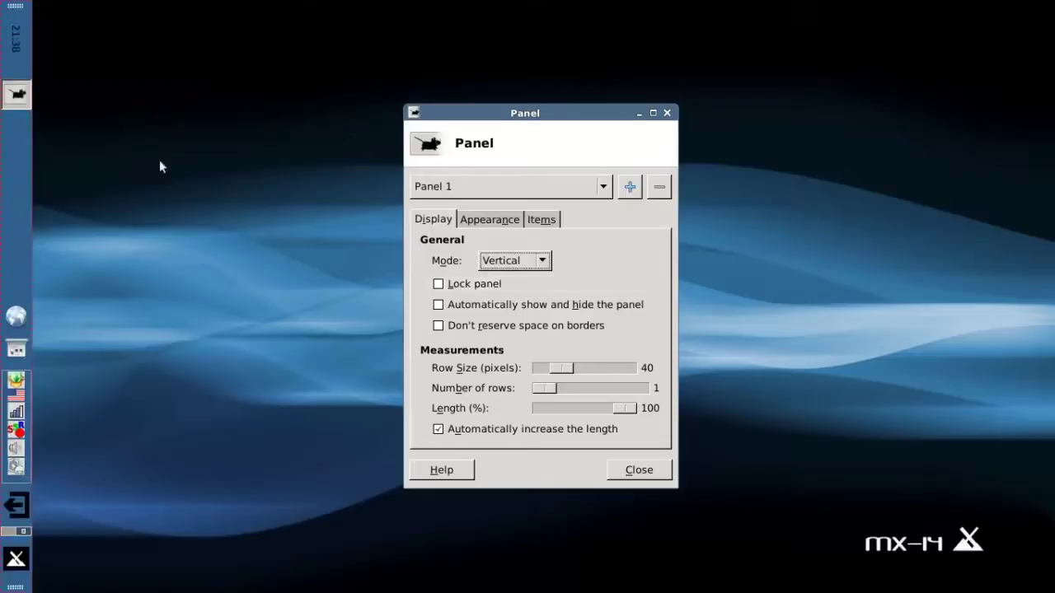
right_click(22, 39)
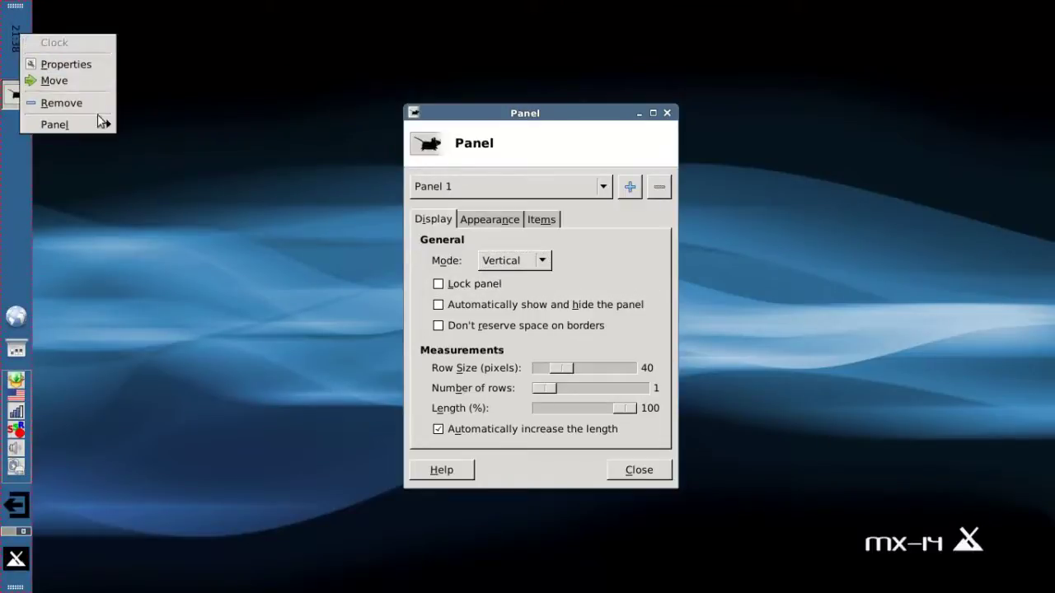
left_click(575, 117)
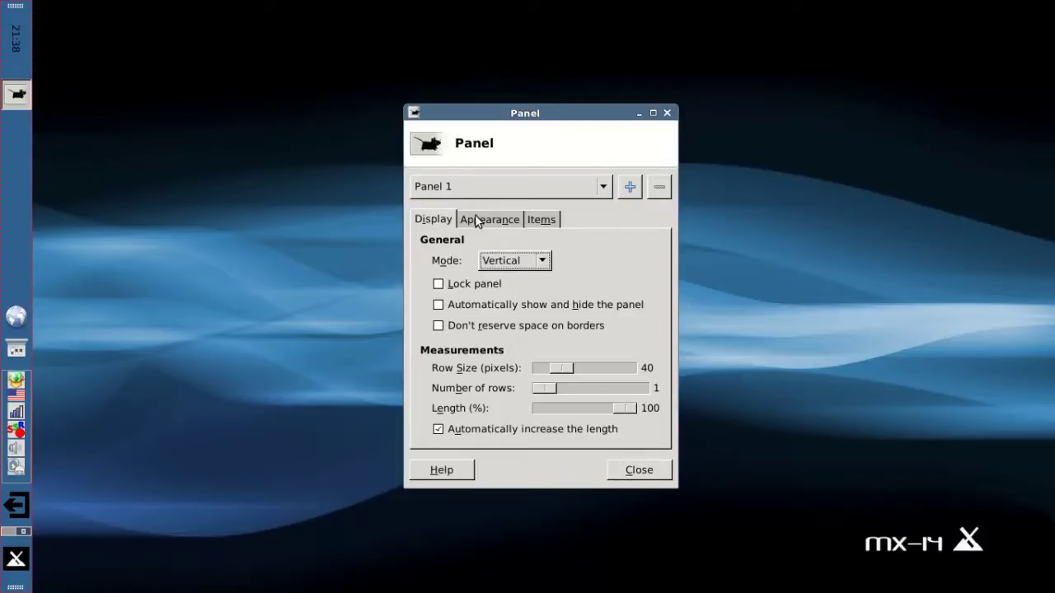
left_click(460, 285)
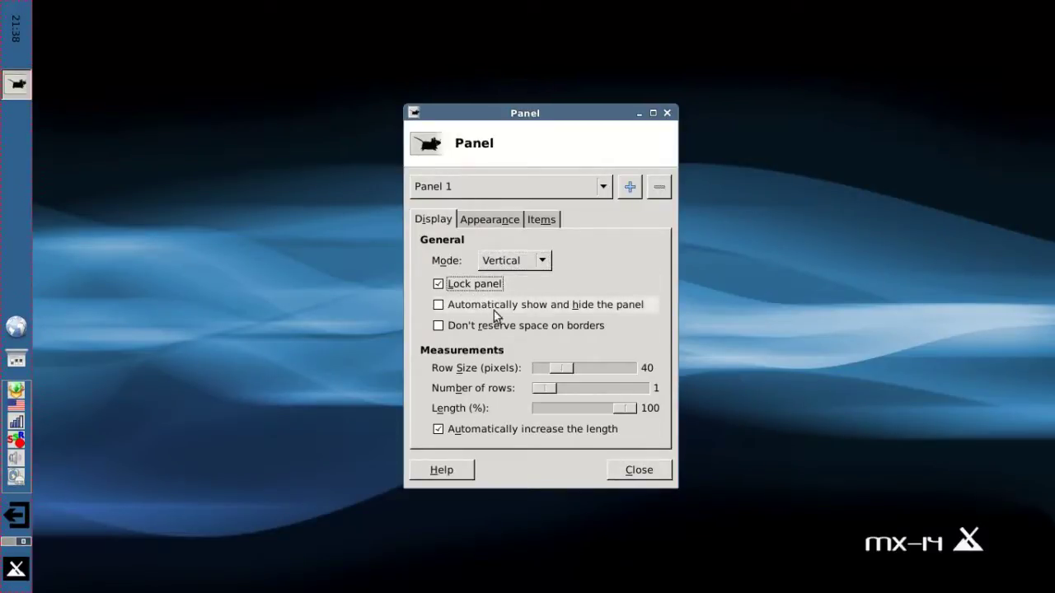
left_click_drag(624, 412, 581, 419)
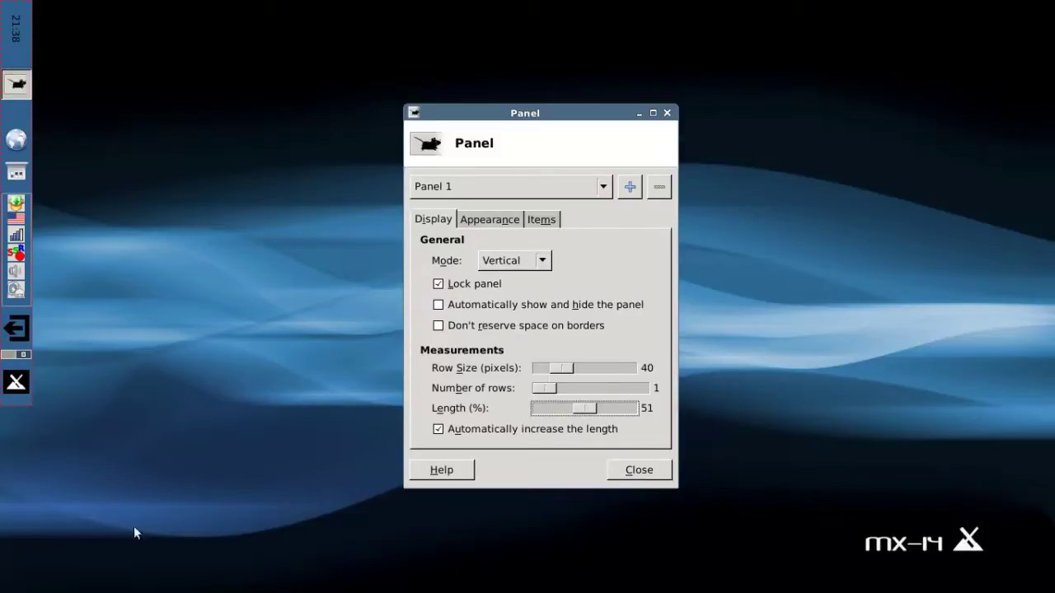
left_click_drag(588, 409, 641, 414)
Check the Appearance background settings, then scroll Panel 1's Items list from Separators to Whisker Menu.
left_click(488, 219)
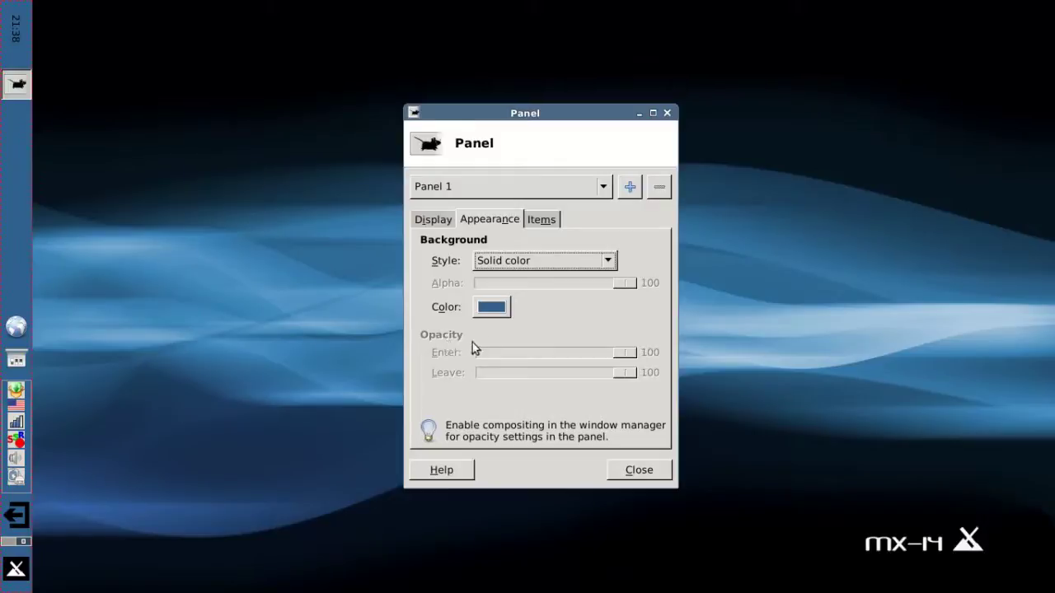
left_click(549, 221)
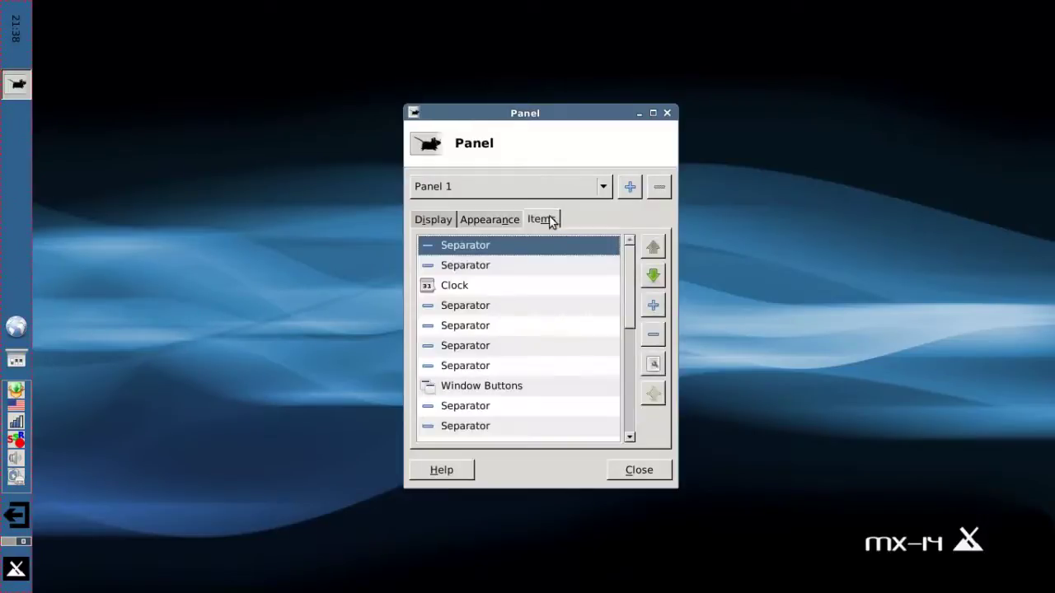
scroll(631, 354, "down", 2)
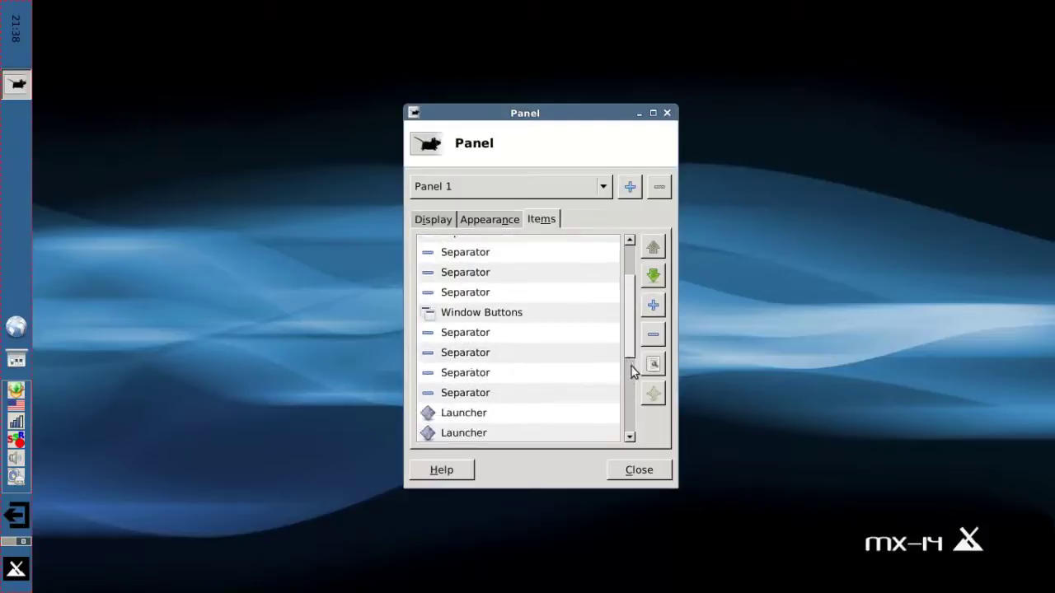
scroll(631, 371, "down", 2)
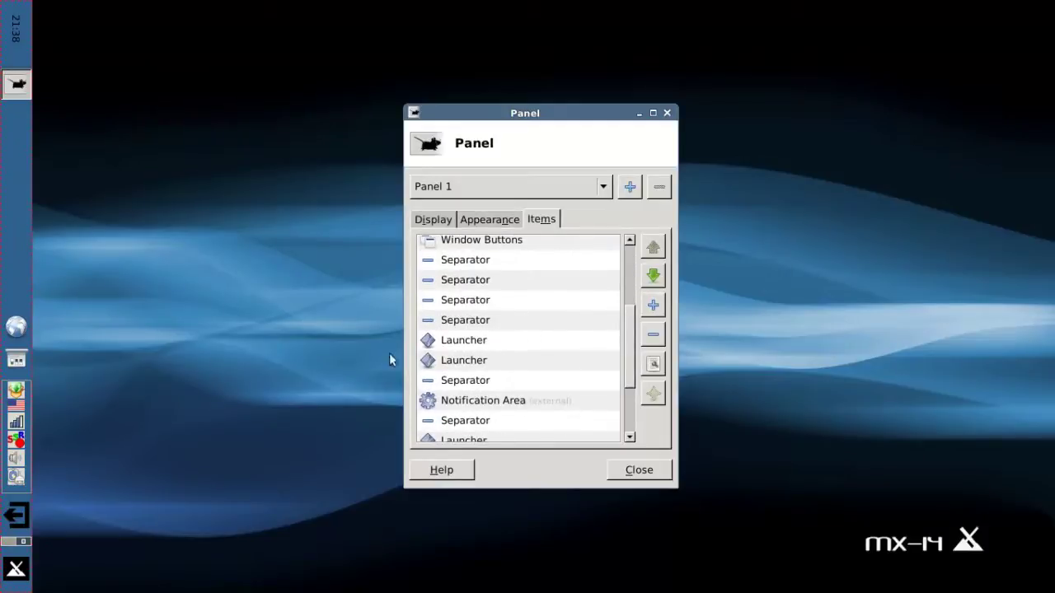
scroll(627, 359, "down", 3)
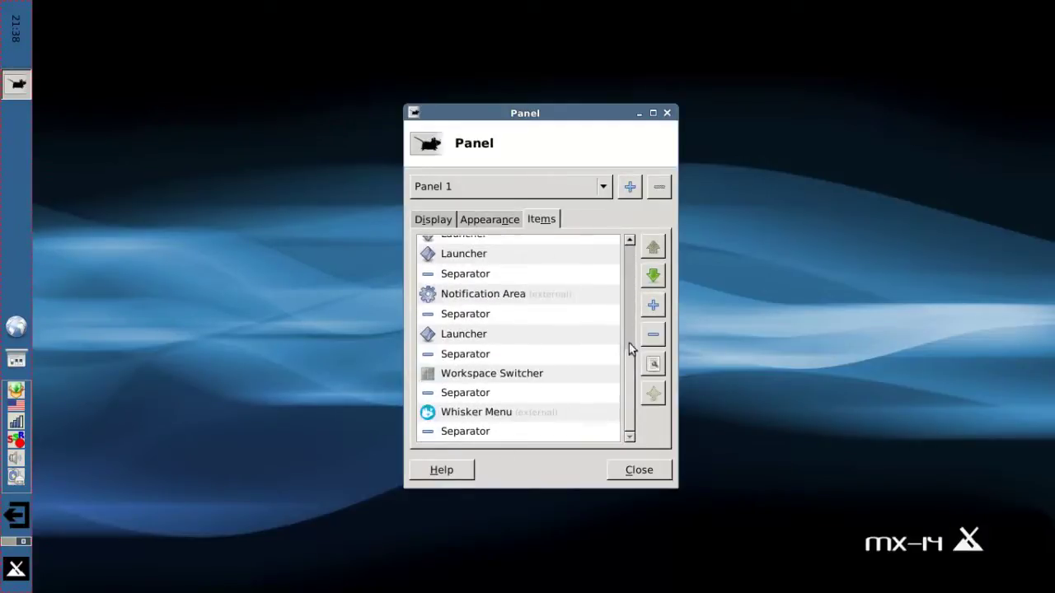
Add a trial Panel 2, move it to the top edge and lengthen it.
left_click(629, 190)
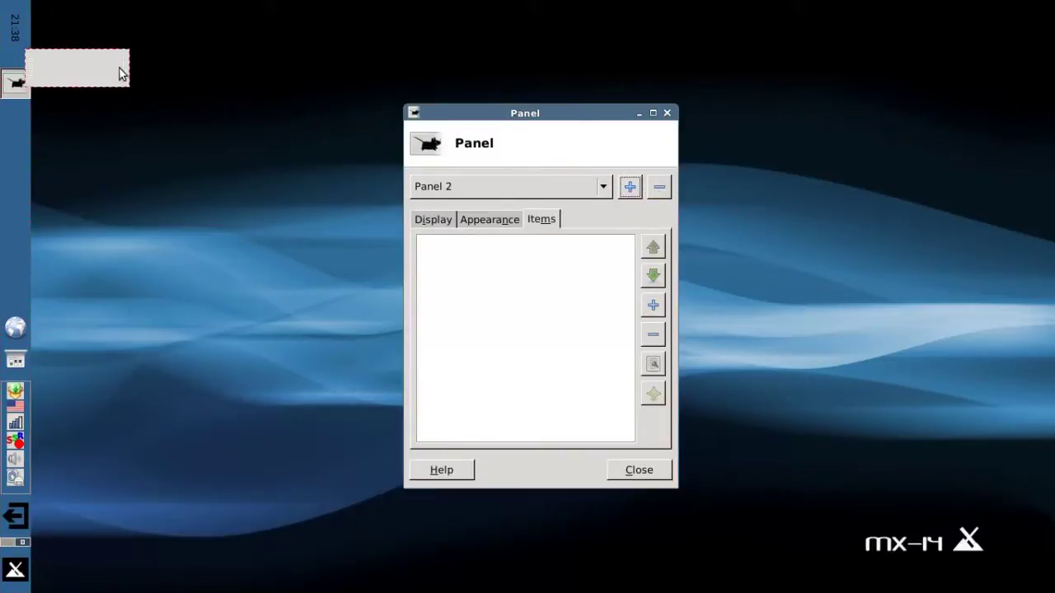
left_click_drag(119, 74, 184, 19)
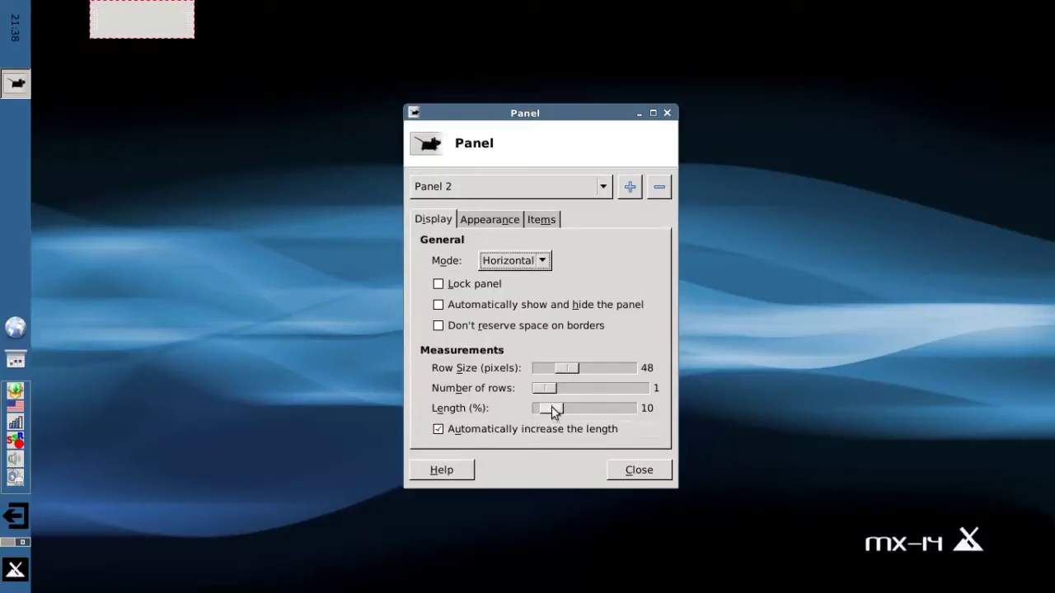
mouse_move(552, 409)
left_mouse_down()
mouse_move(586, 406)
mouse_move(568, 413)
left_mouse_up()
Remove Panel 2, confirm the removal, and close Panel Preferences.
left_click(659, 186)
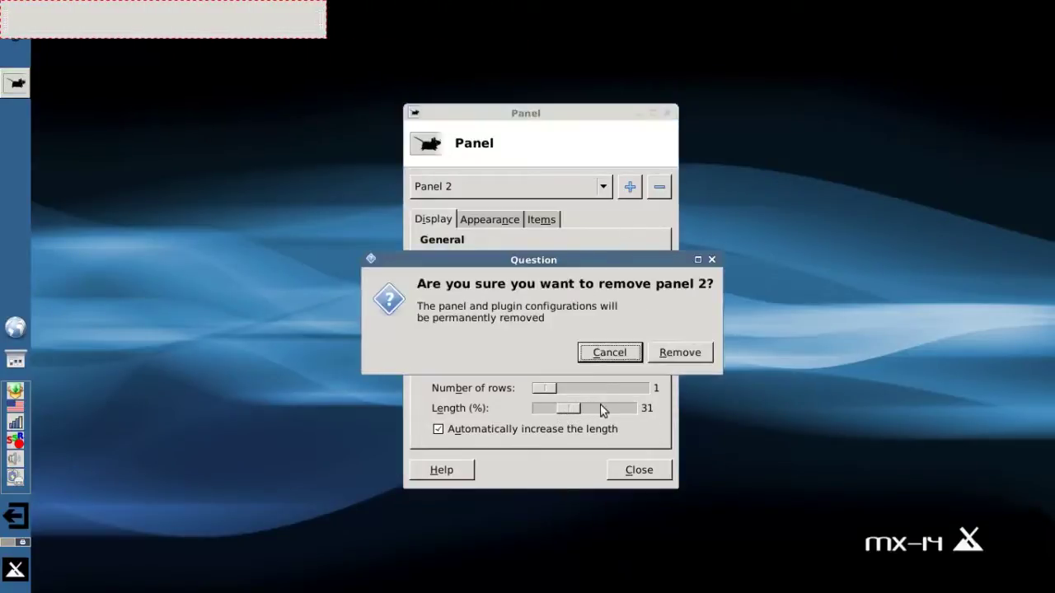
left_click(679, 353)
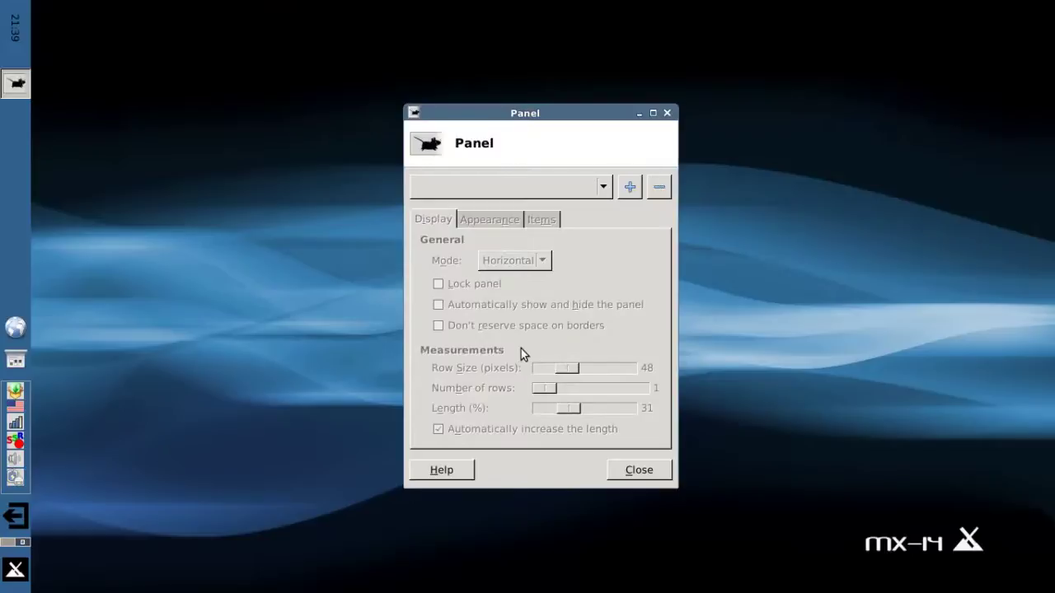
left_click(632, 470)
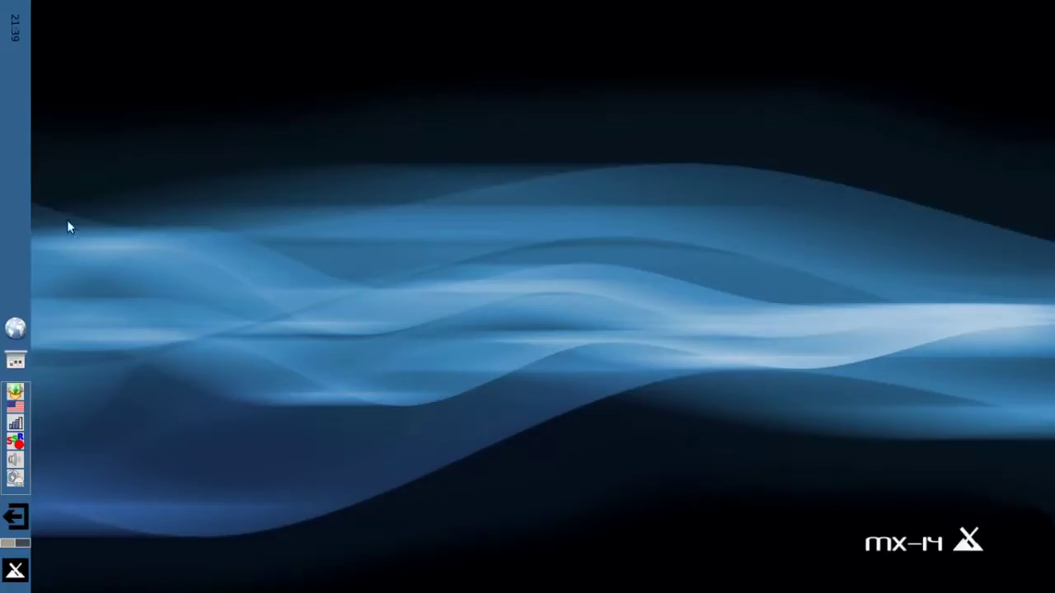
Open Add New Items from the panel submenu and scroll its plugin list down to Xfce4 Timer.
right_click(21, 191)
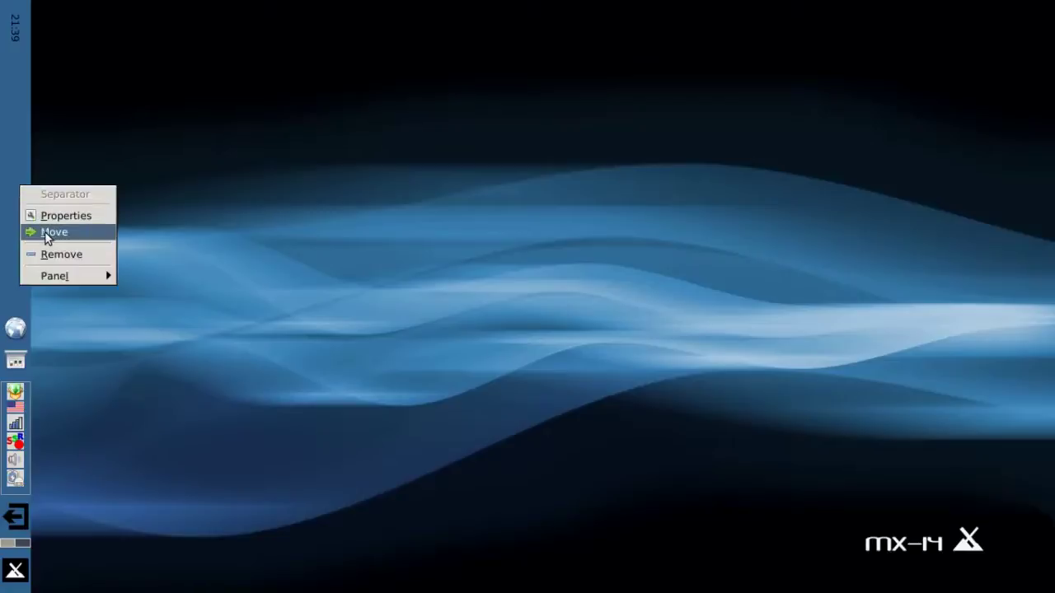
mouse_move(53, 275)
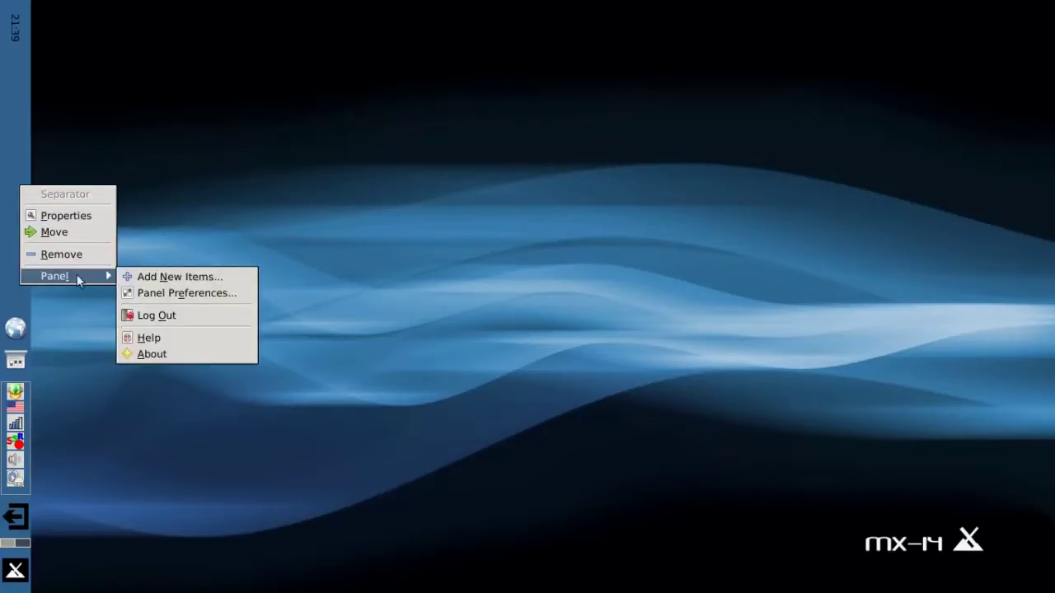
left_click(179, 276)
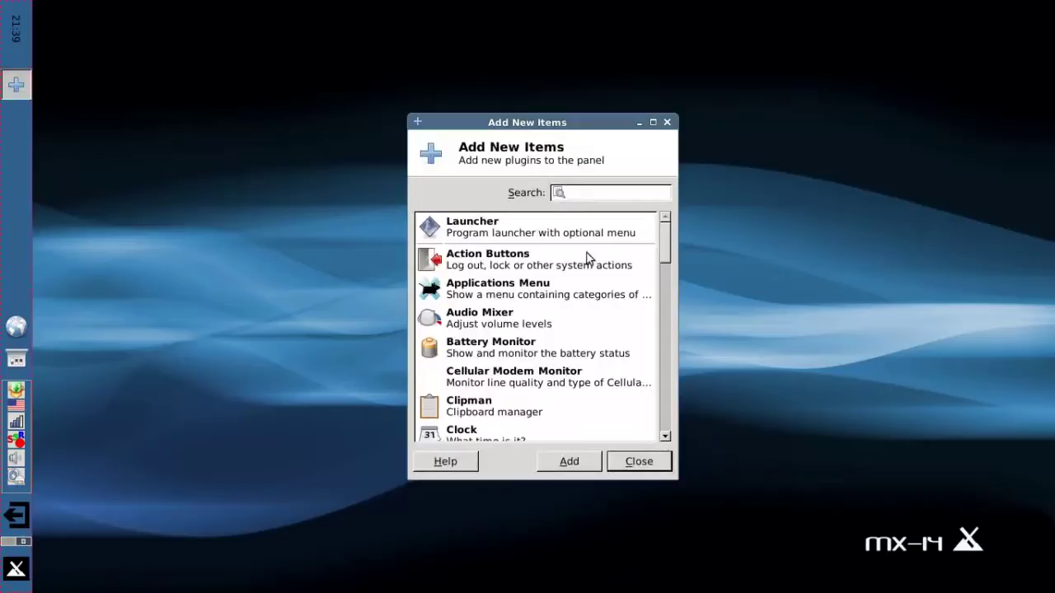
left_click_drag(664, 247, 668, 410)
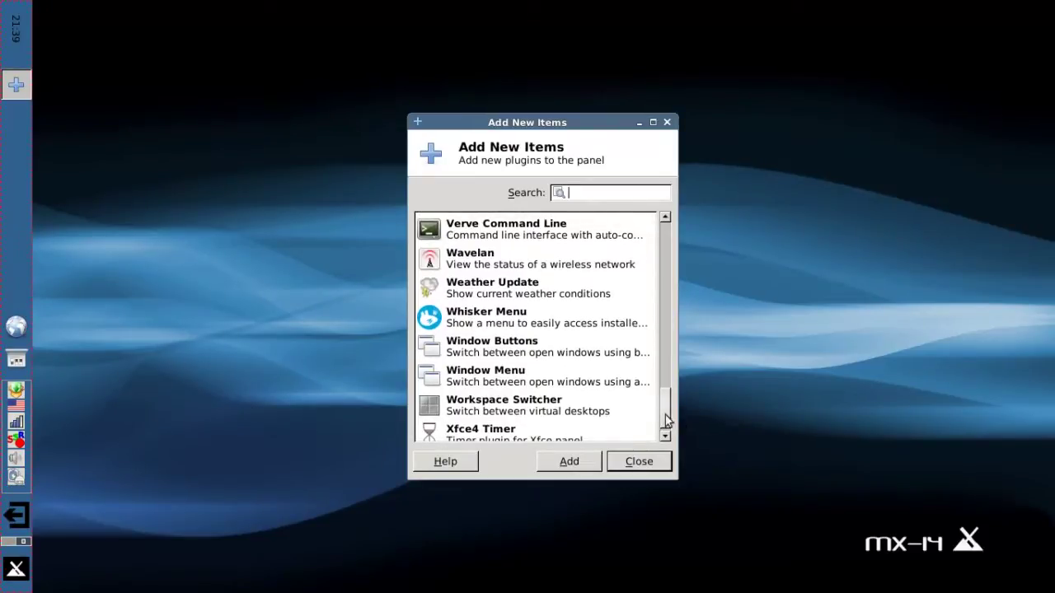
mouse_move(666, 414)
left_mouse_down()
mouse_move(665, 383)
mouse_move(666, 431)
left_mouse_up()
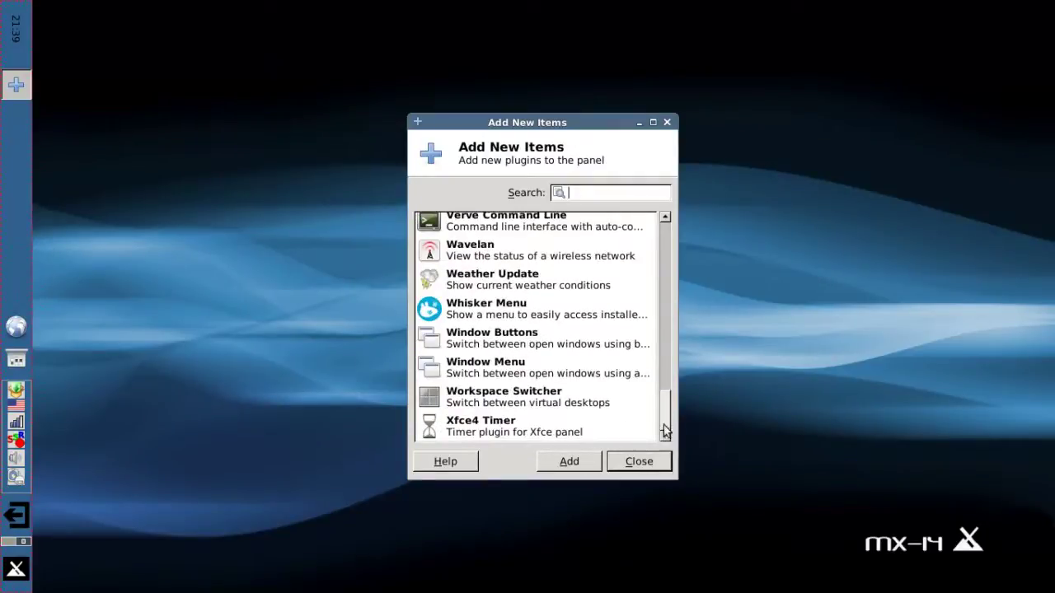
left_click_drag(665, 420, 662, 230)
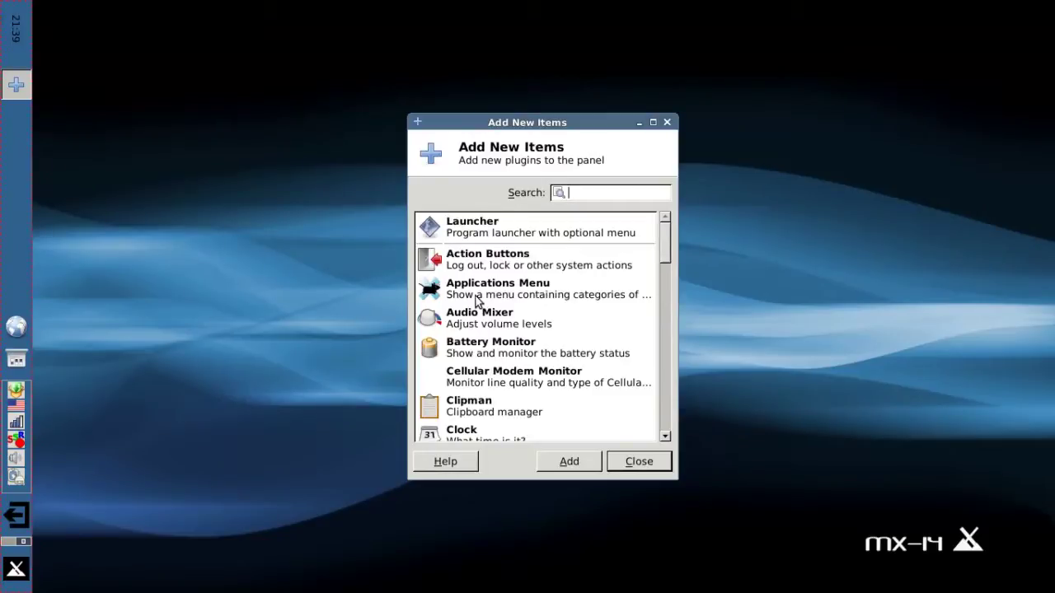
left_click_drag(477, 302, 23, 544)
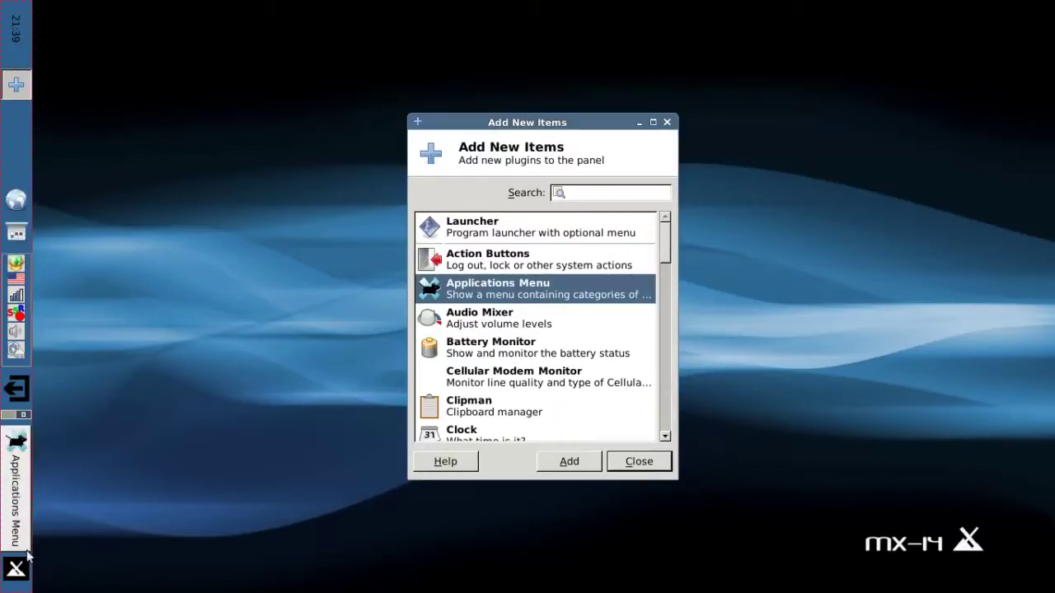
left_click(17, 493)
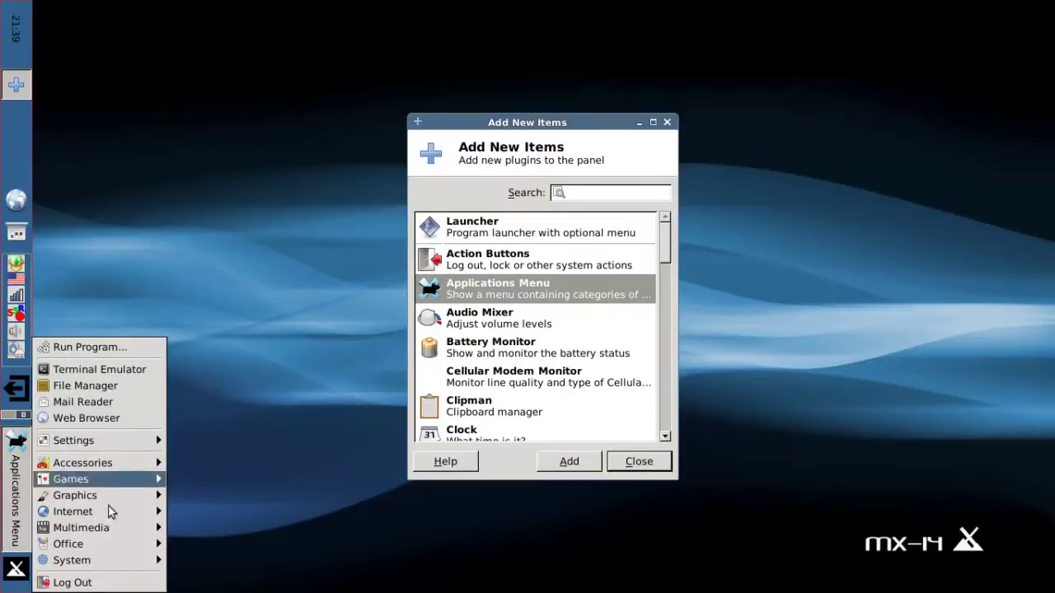
left_click(251, 376)
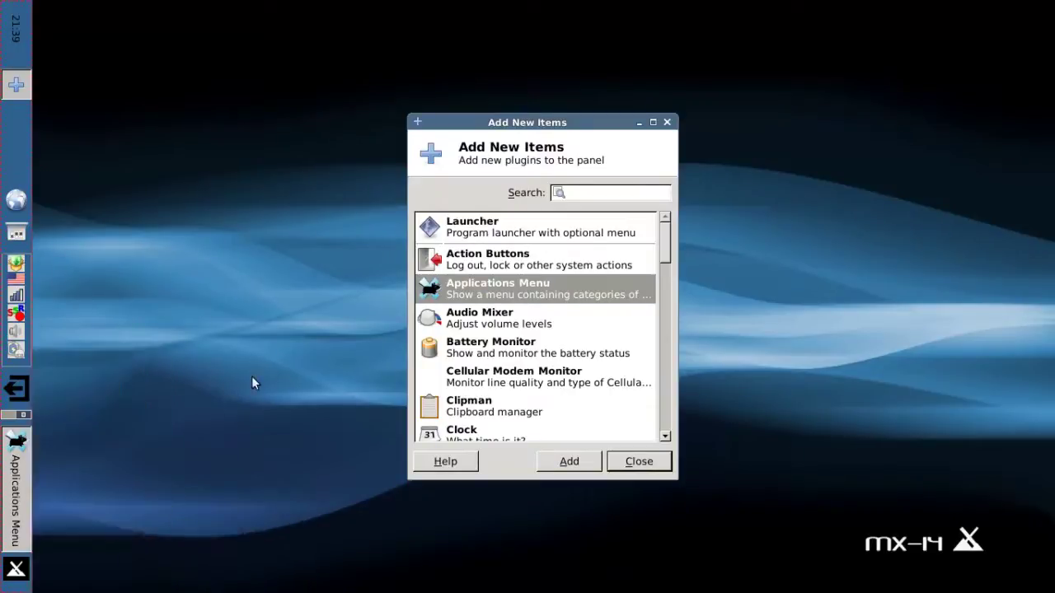
right_click(11, 476)
left_click(49, 540)
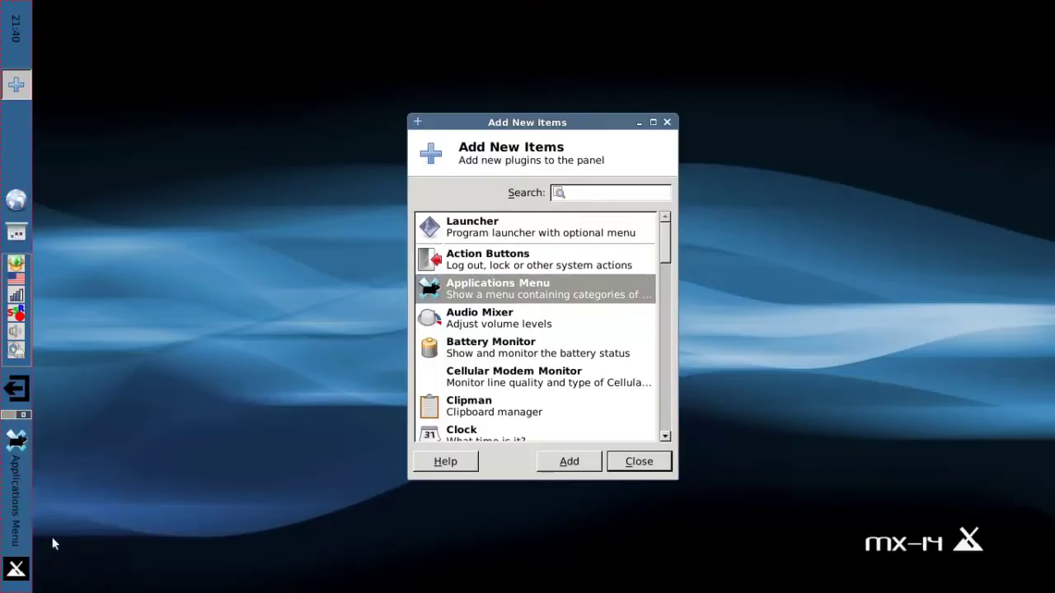
left_click(726, 324)
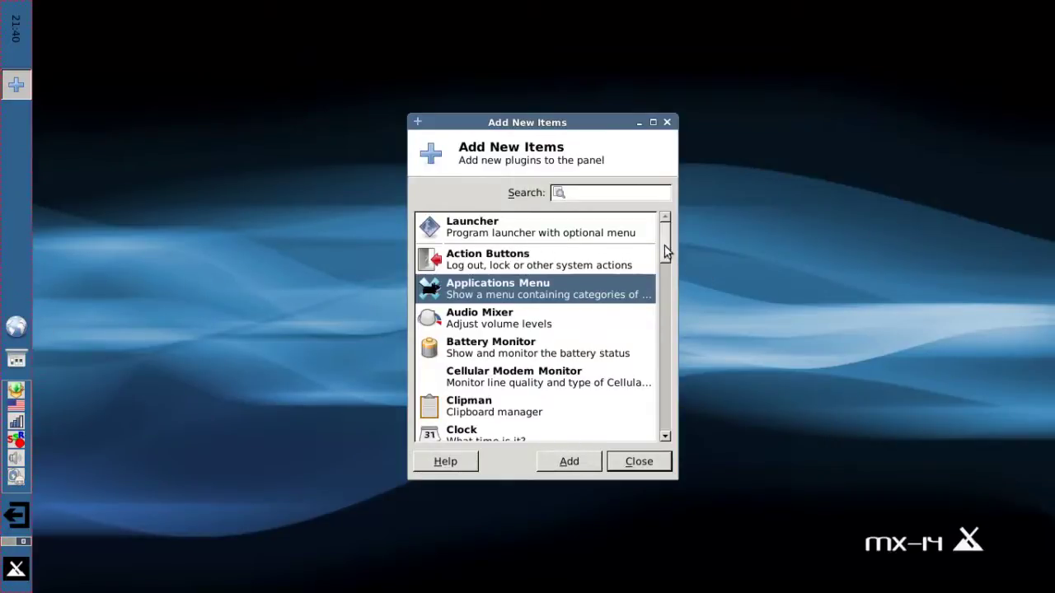
Add the Directory Menu plugin to the left panel from the Add New Items dialog.
left_click_drag(664, 246, 673, 297)
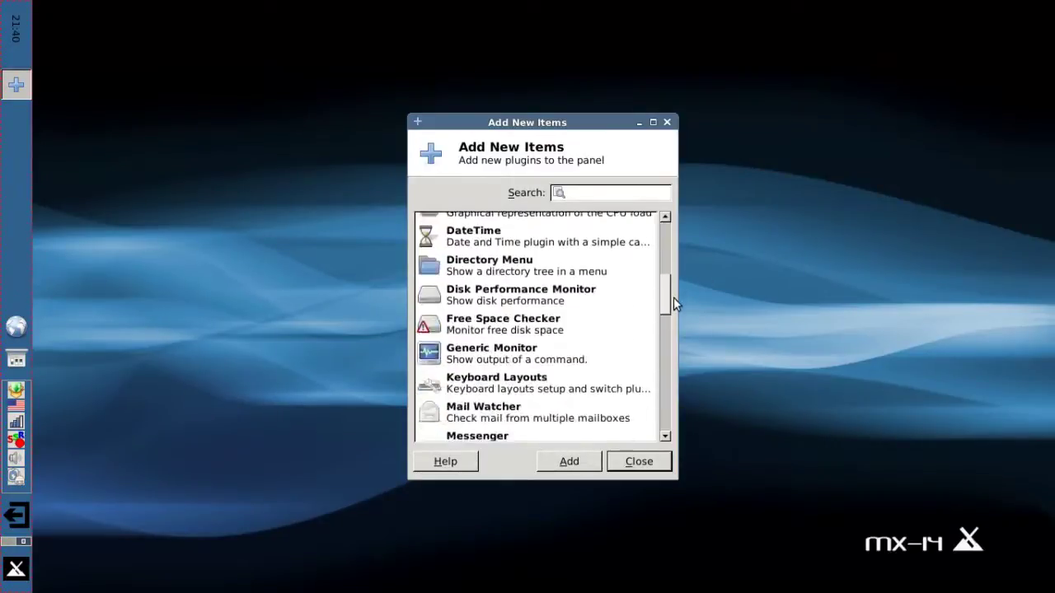
left_click(452, 272)
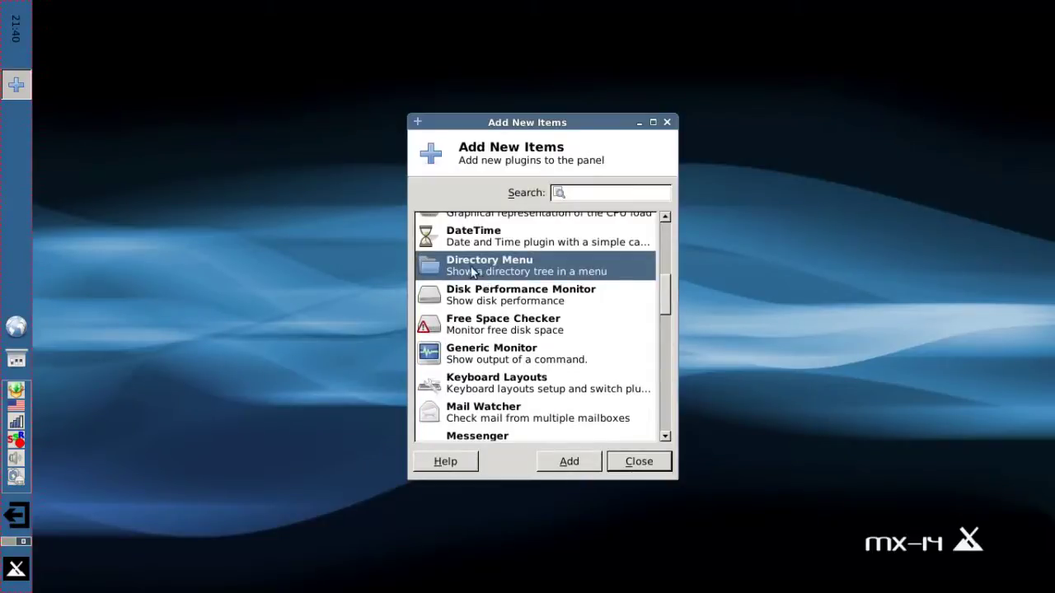
left_click_drag(474, 272, 89, 317)
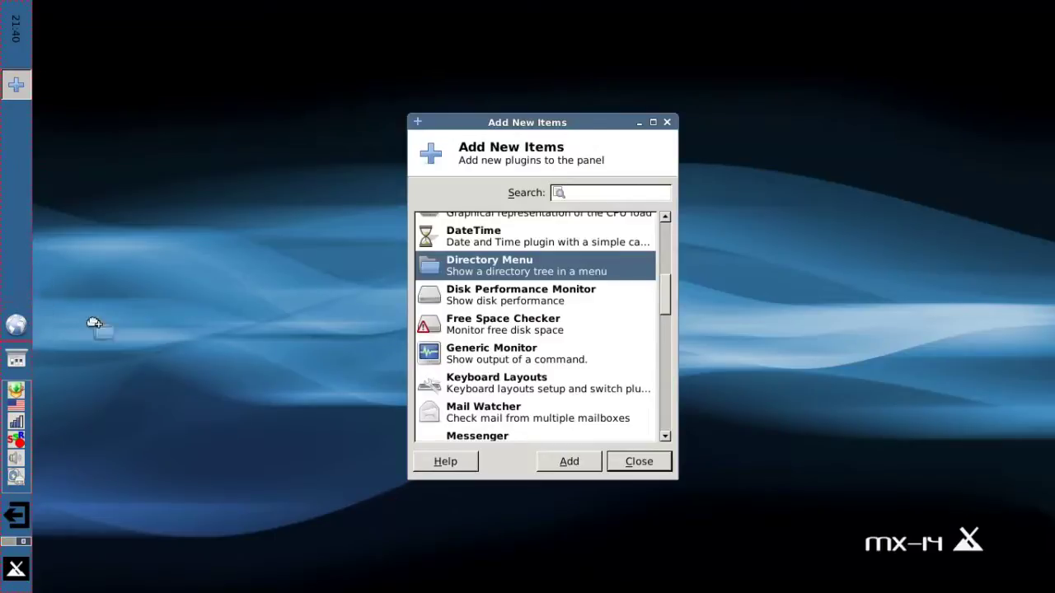
left_click(582, 463)
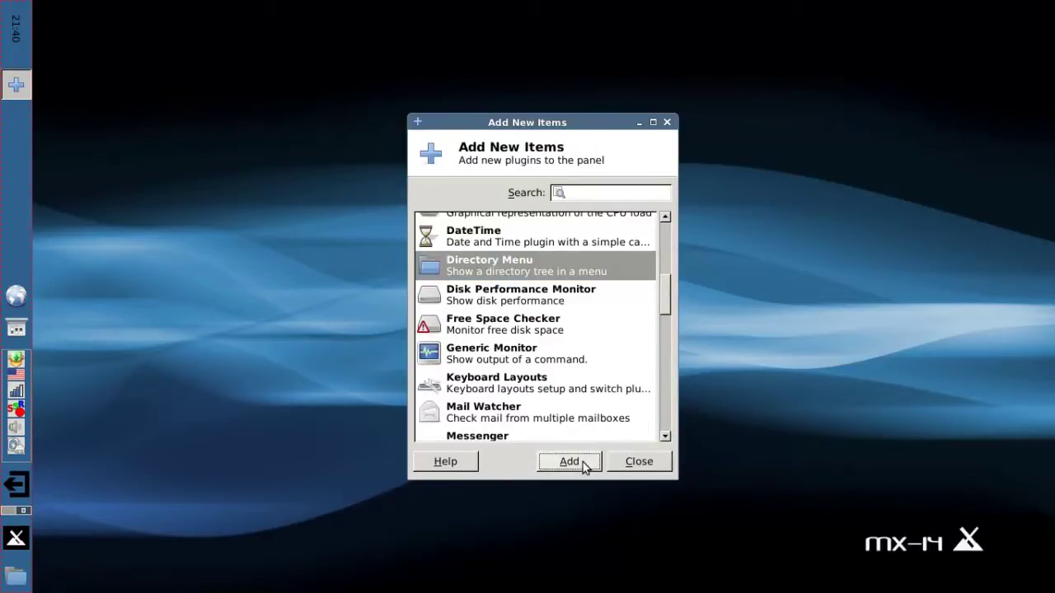
Move the Directory Menu to the top of the launcher group, close the dialog, and check its folder list.
right_click(16, 575)
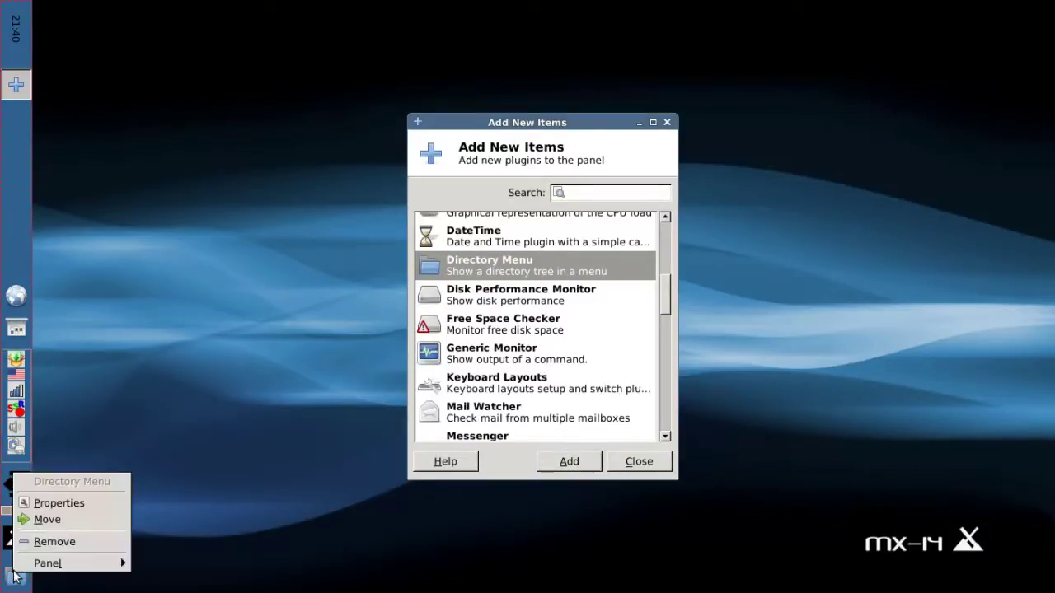
left_click(47, 519)
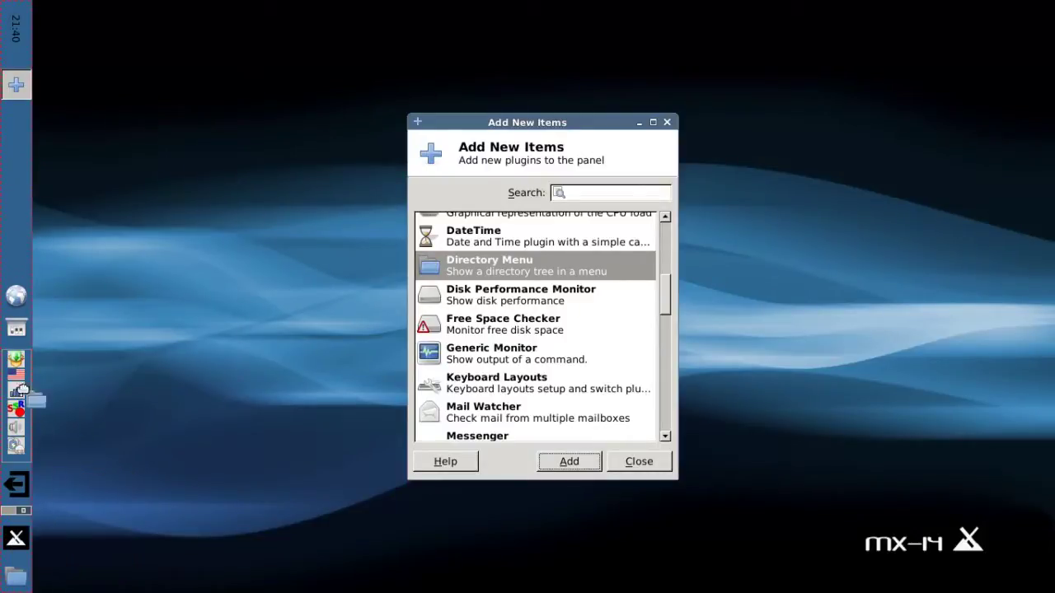
left_click(21, 286)
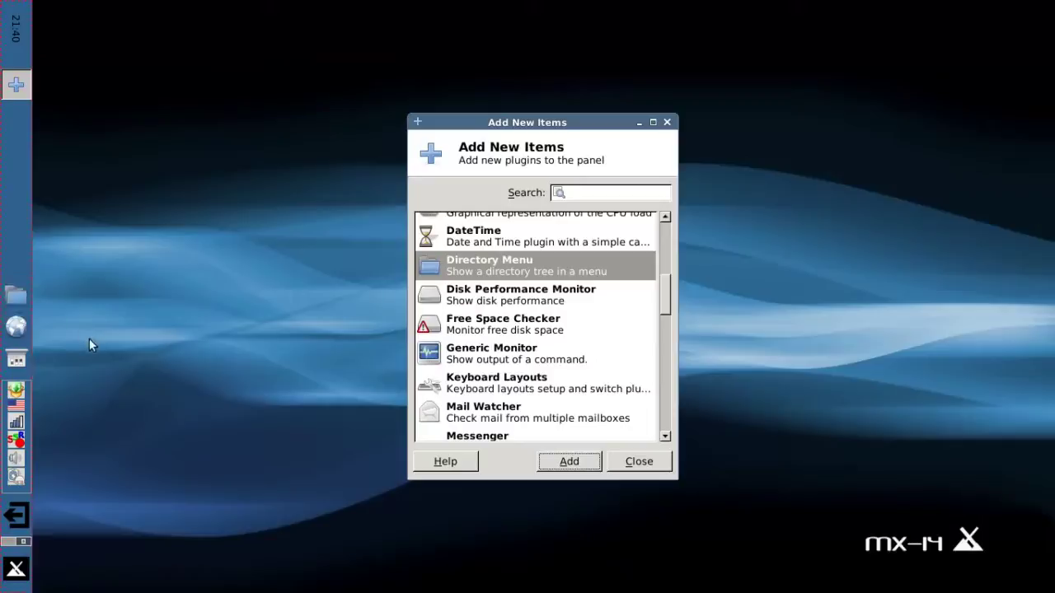
left_click(668, 123)
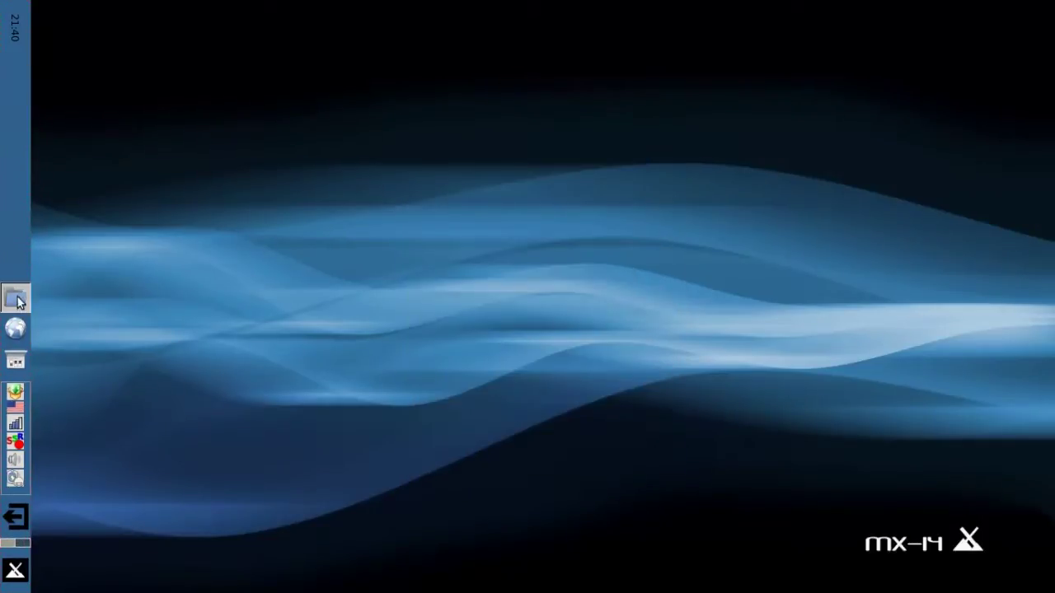
left_click(17, 298)
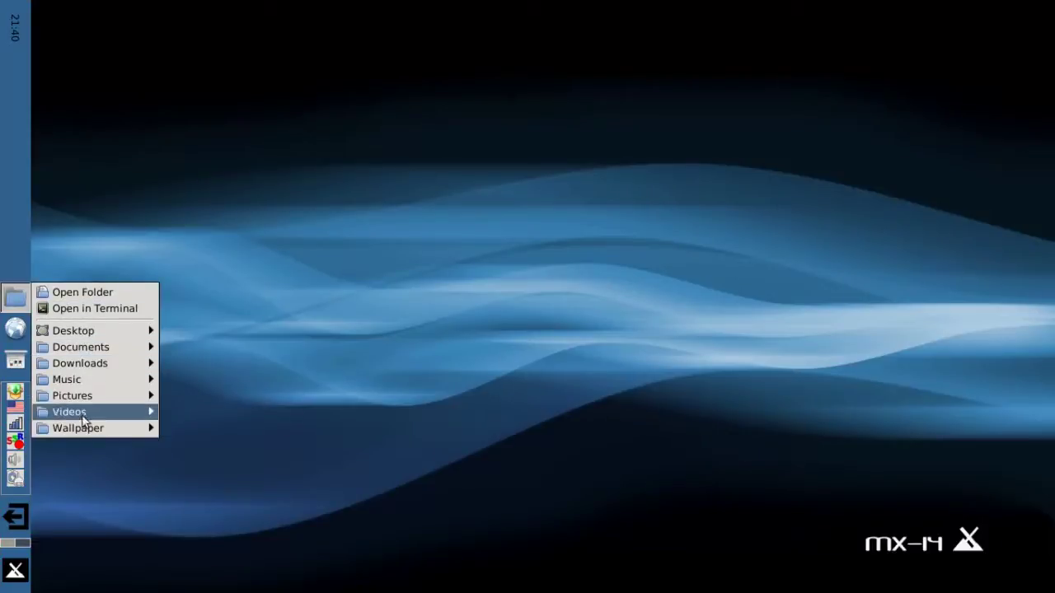
left_click(341, 327)
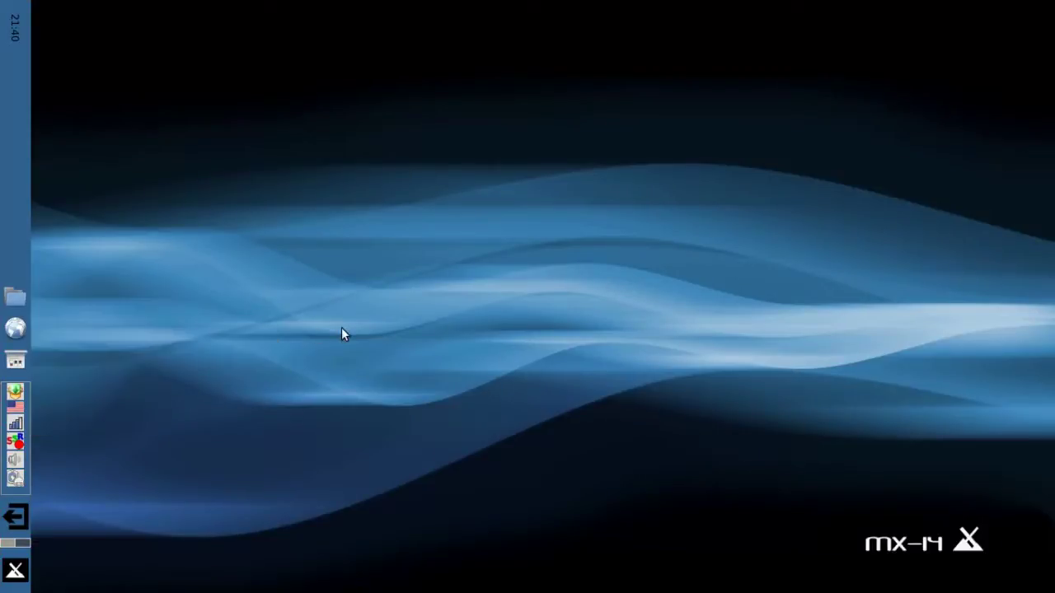
Add a File Manager launcher to the panel from the applications menu.
left_click(14, 584)
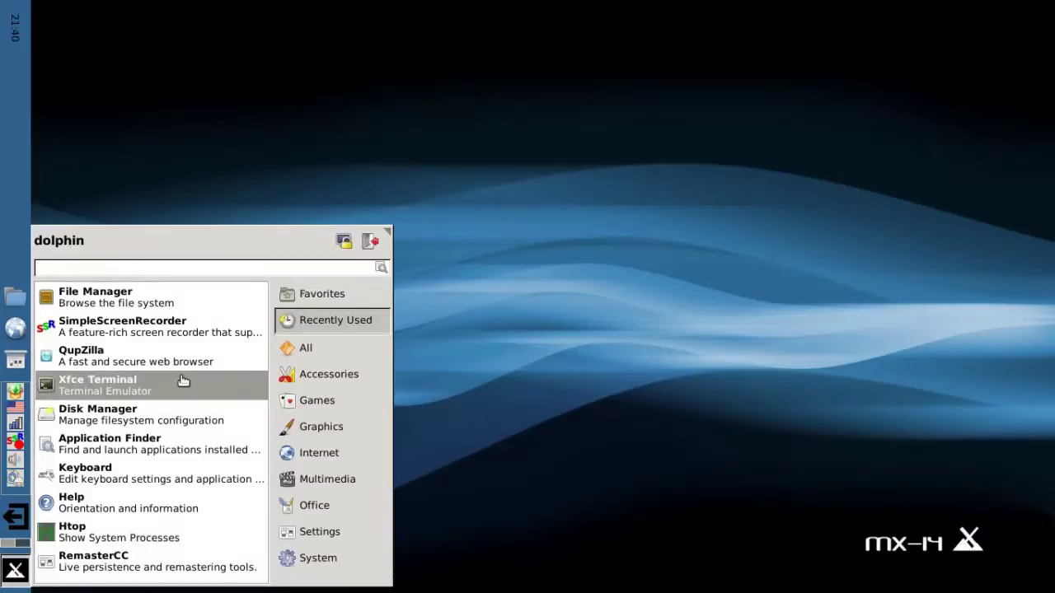
right_click(106, 296)
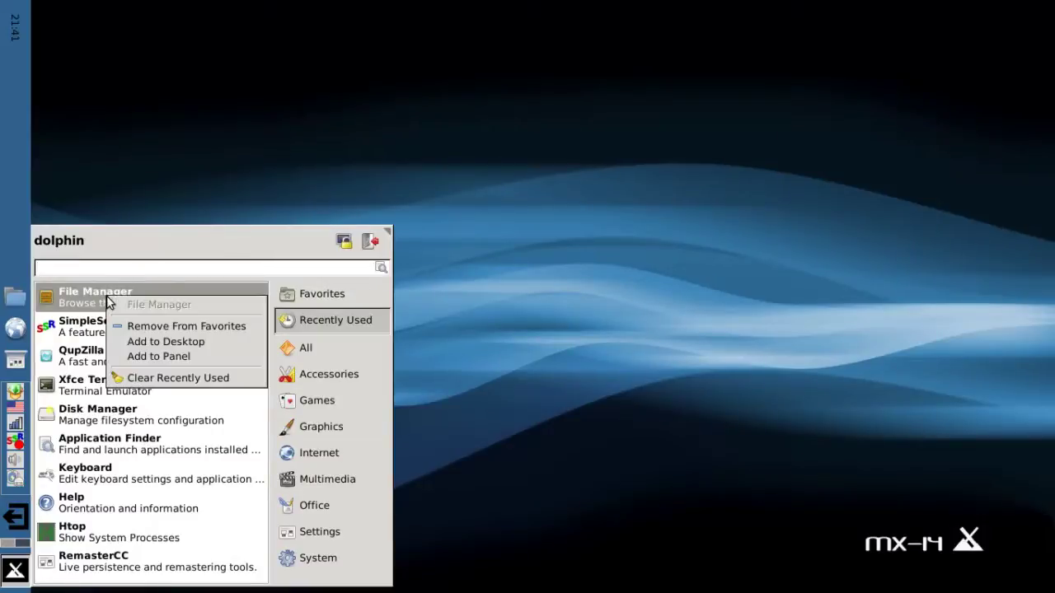
left_click(155, 356)
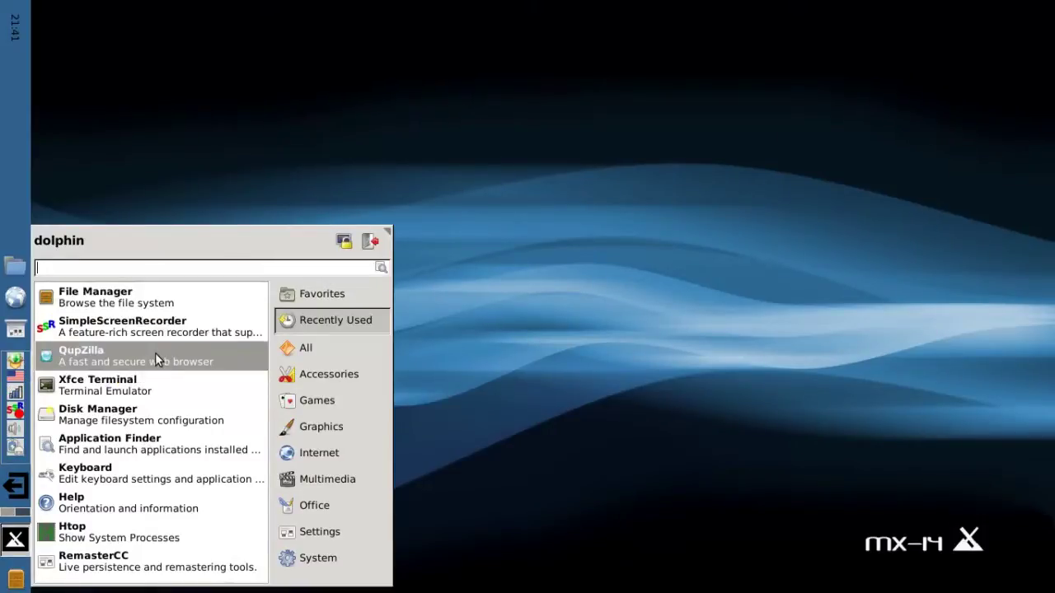
Move the File Manager launcher to the top of the launcher group, above the Directory Menu.
right_click(16, 582)
right_click(17, 582)
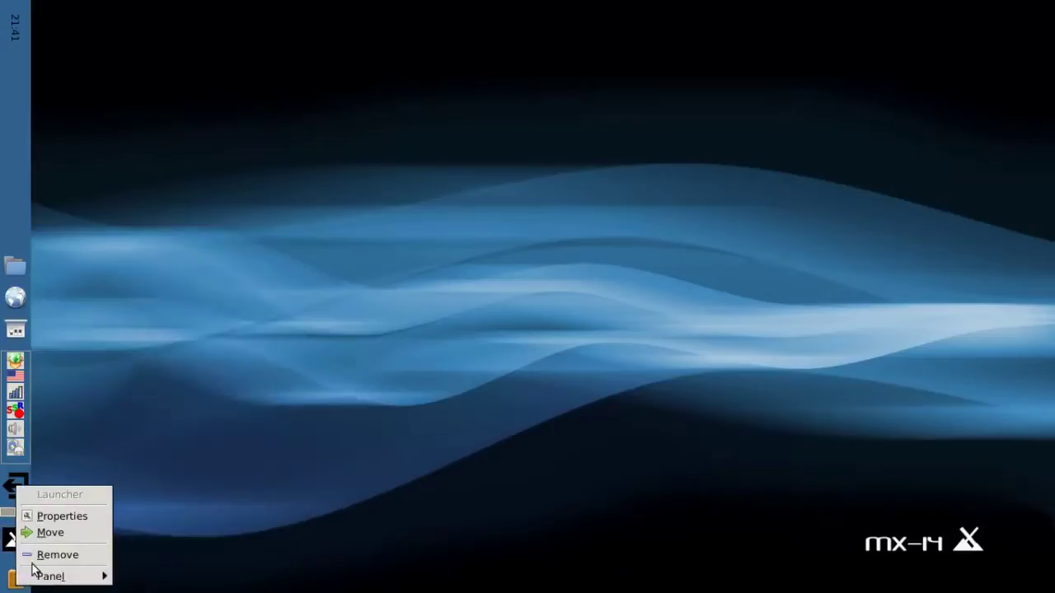
left_click(45, 533)
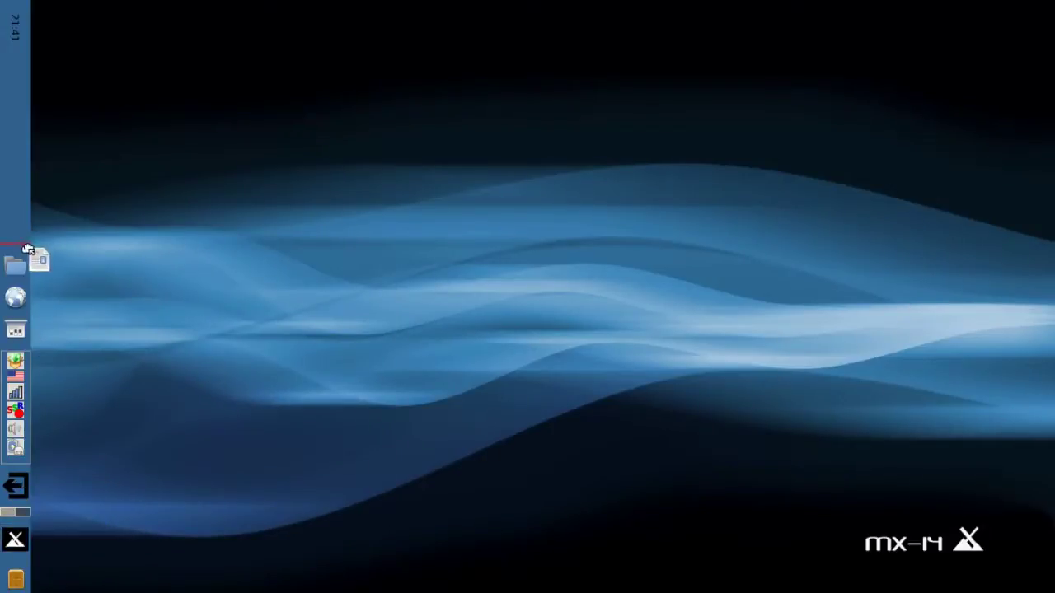
left_click(23, 252)
right_click(20, 264)
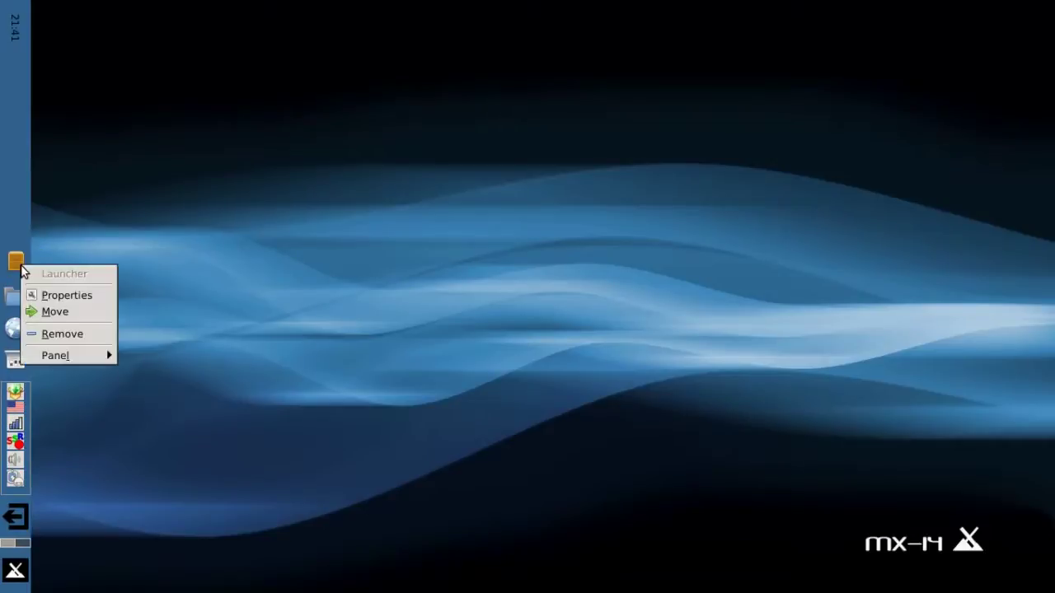
left_click(168, 252)
Create a Chromium B.S.U. panel launcher from Whisker Favorites, then test-launch and close the game.
left_click(15, 571)
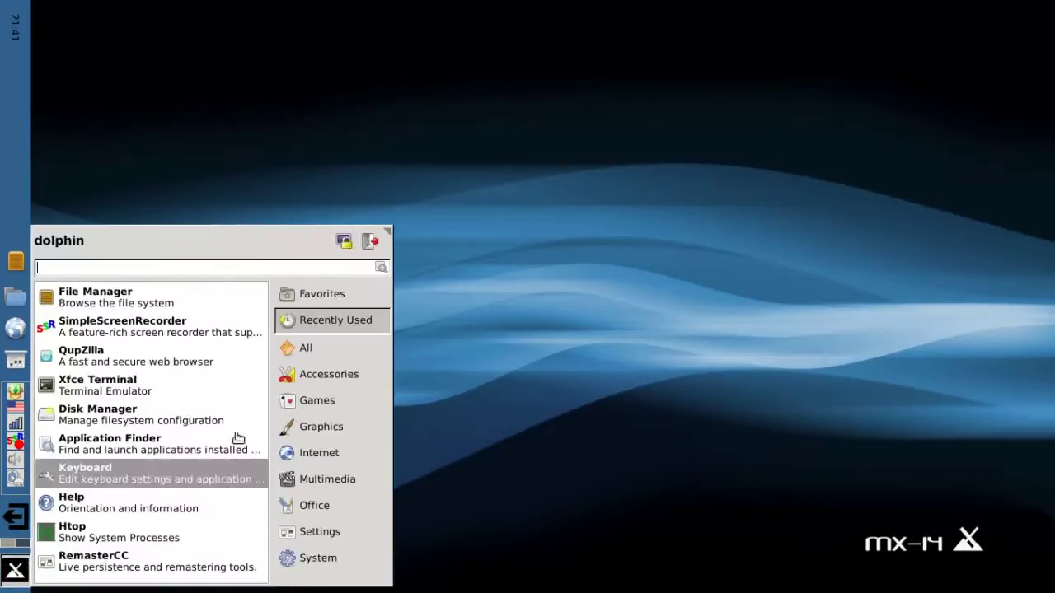
left_click(320, 298)
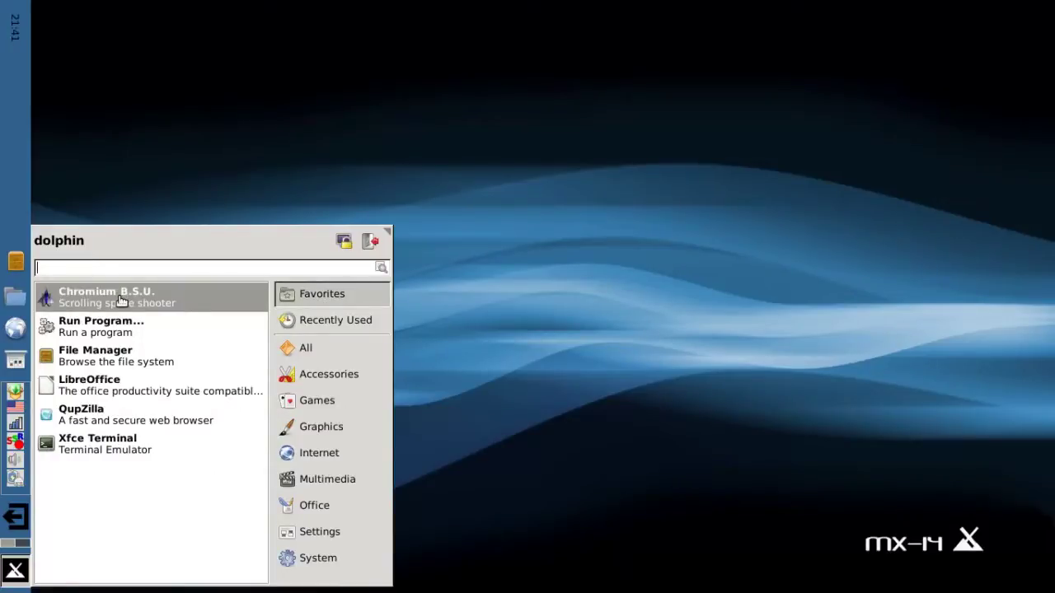
left_click_drag(120, 301, 4, 245)
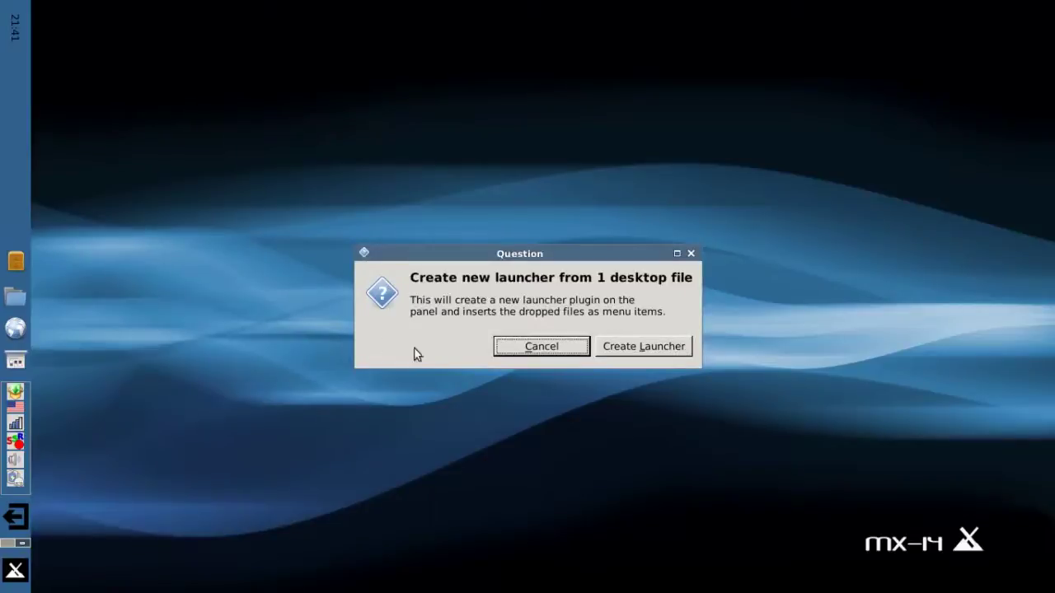
left_click(636, 346)
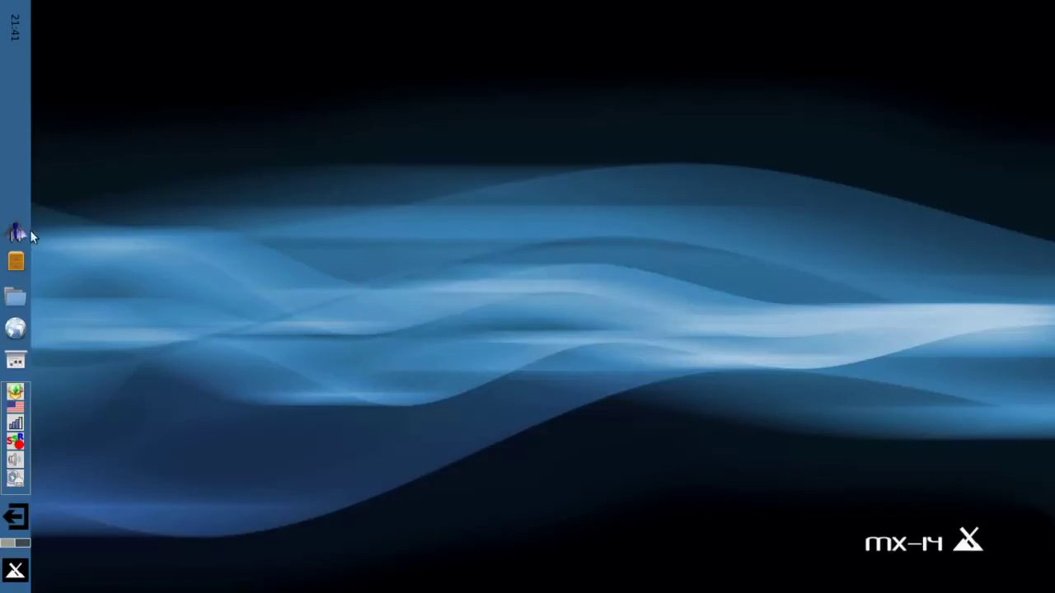
left_click(21, 229)
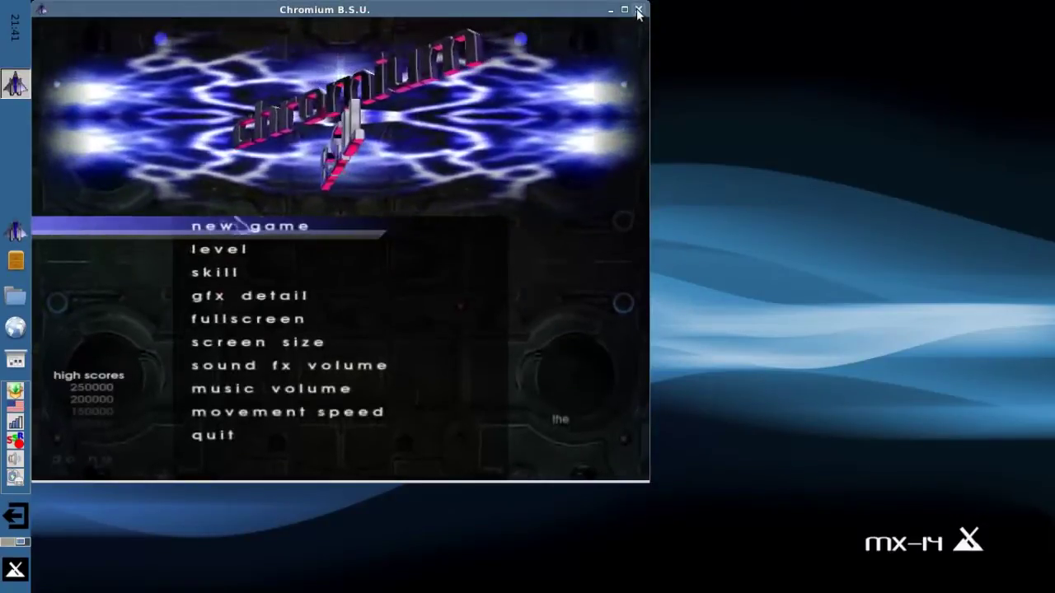
left_click(639, 10)
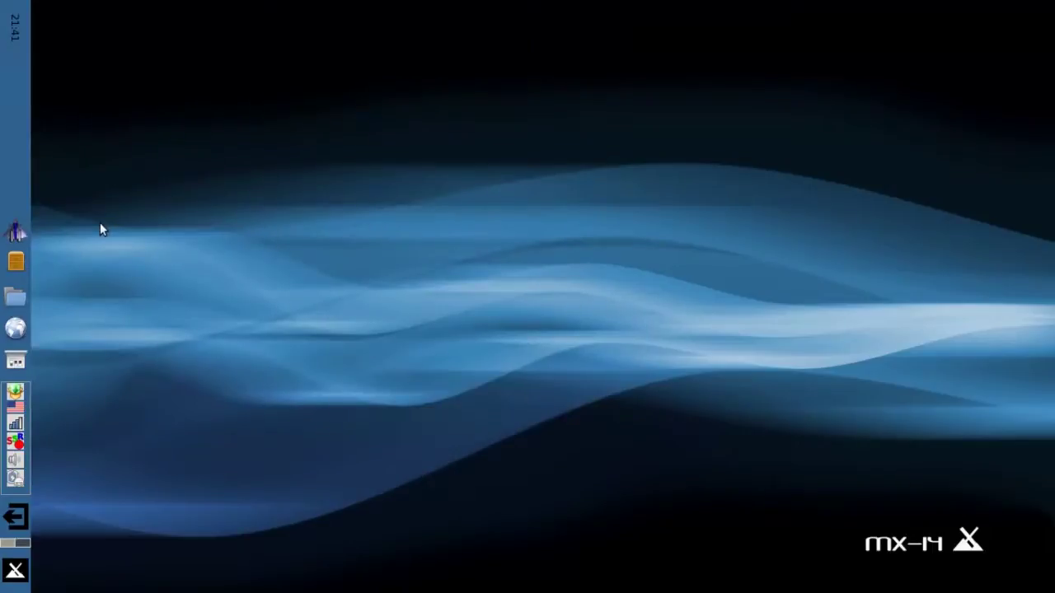
left_click(4, 581)
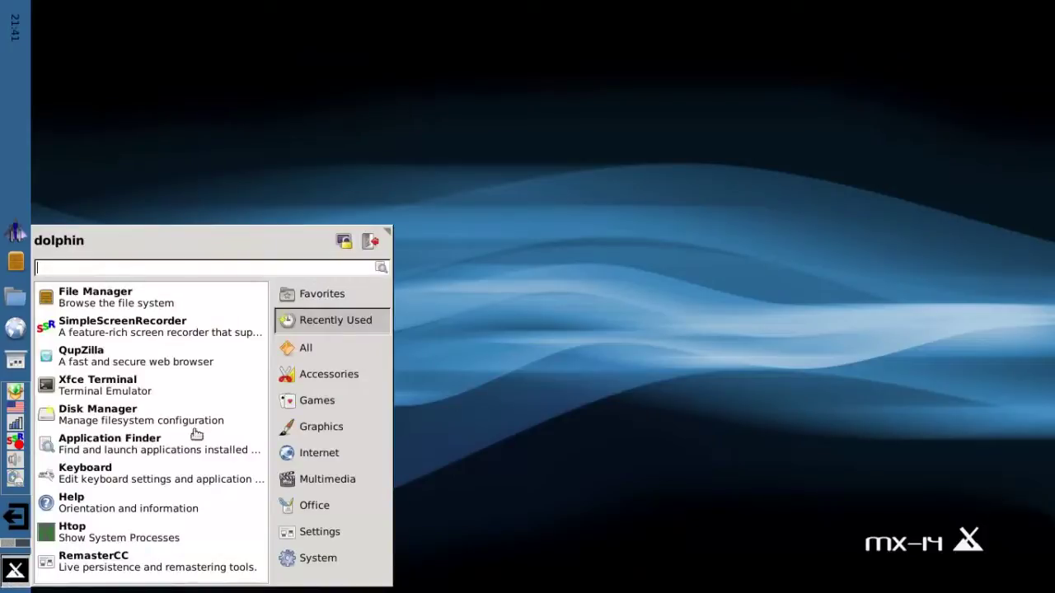
left_click(115, 449)
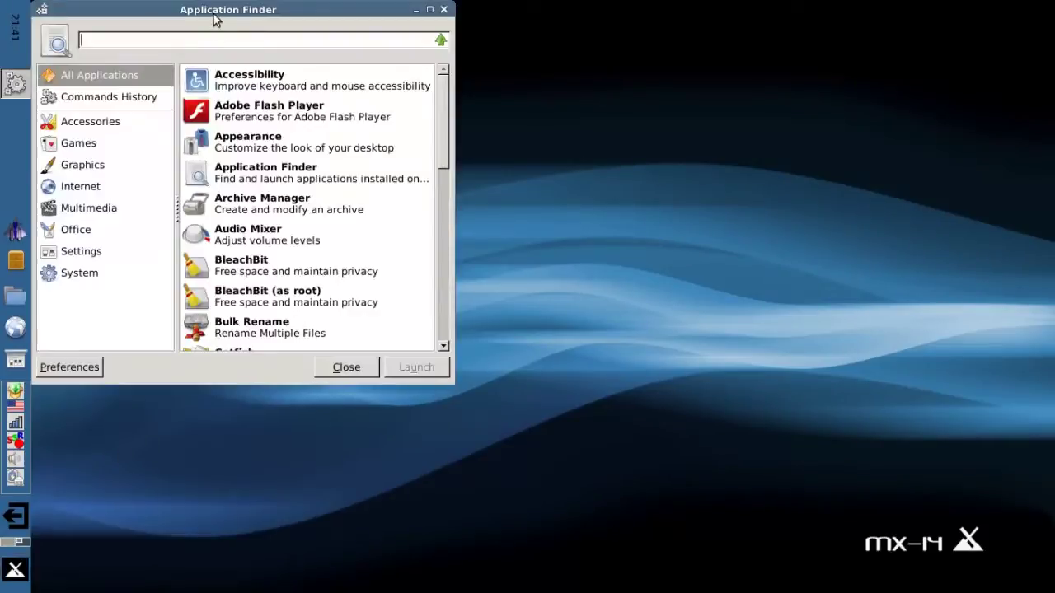
left_click_drag(216, 16, 456, 76)
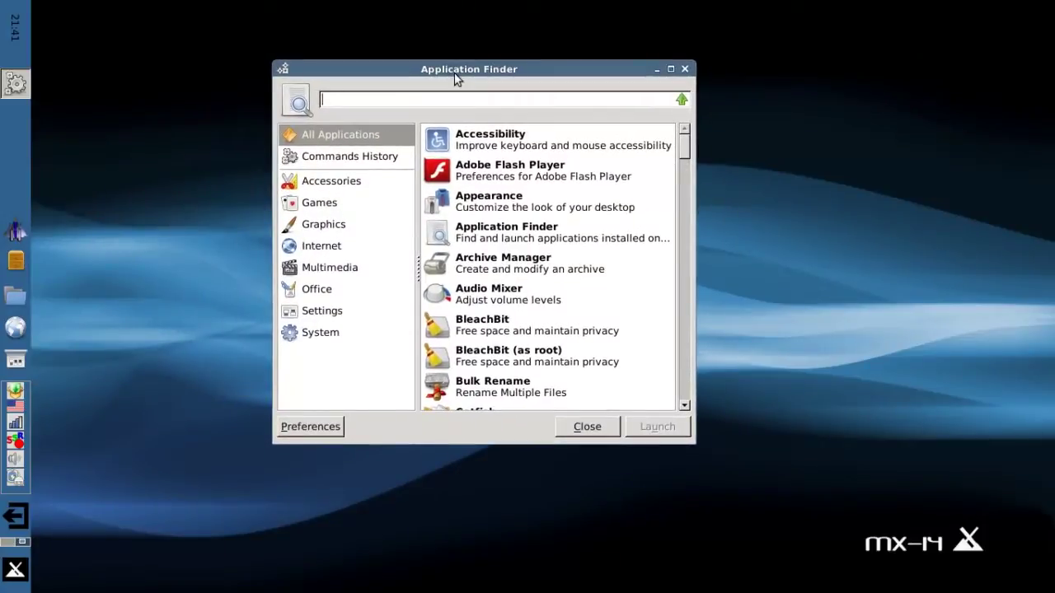
scroll(483, 274, "down", 4)
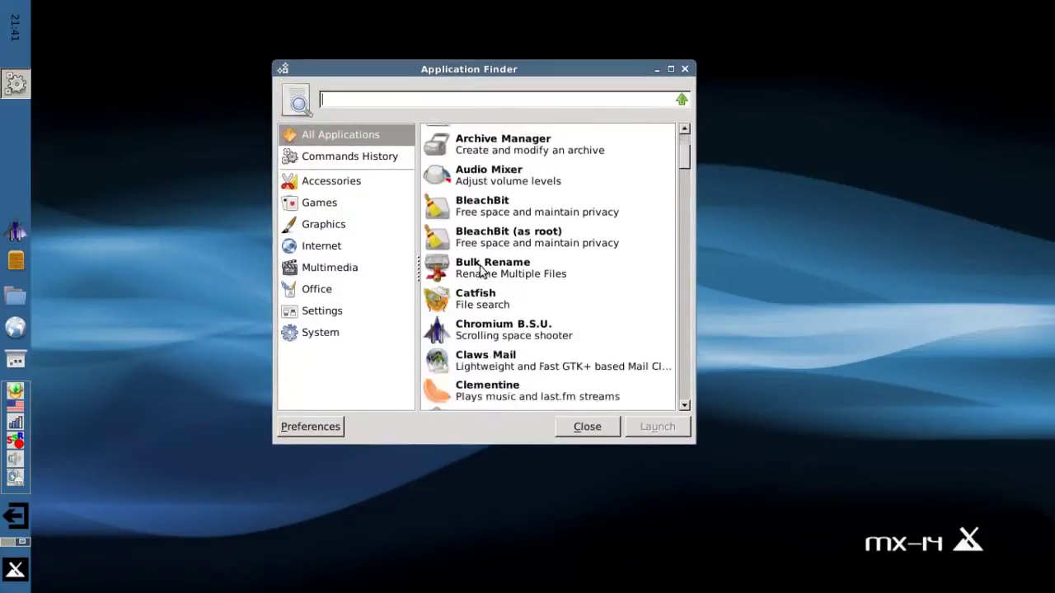
scroll(483, 273, "down", 2)
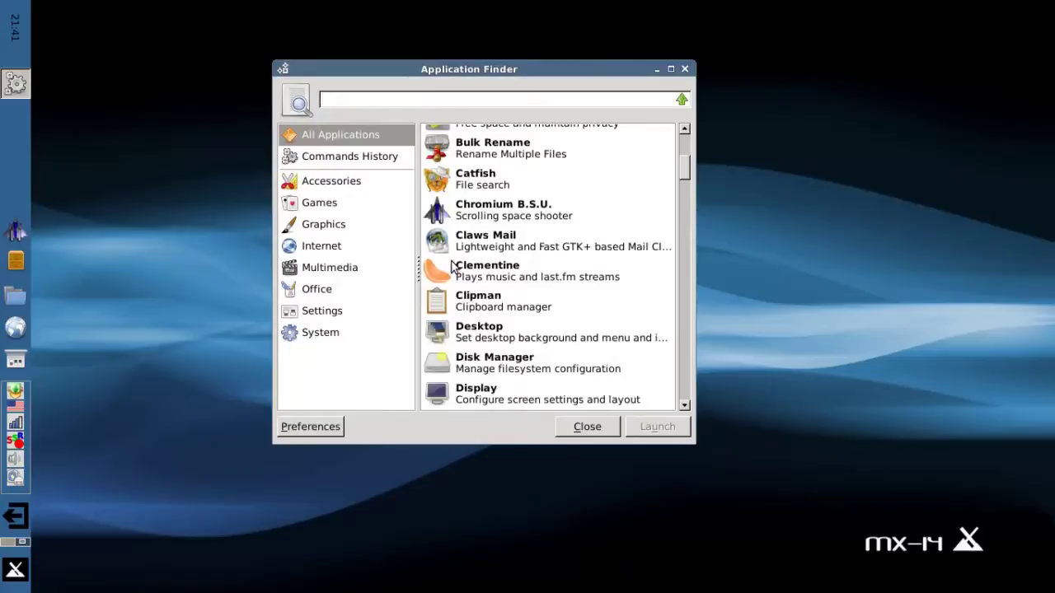
left_click(318, 274)
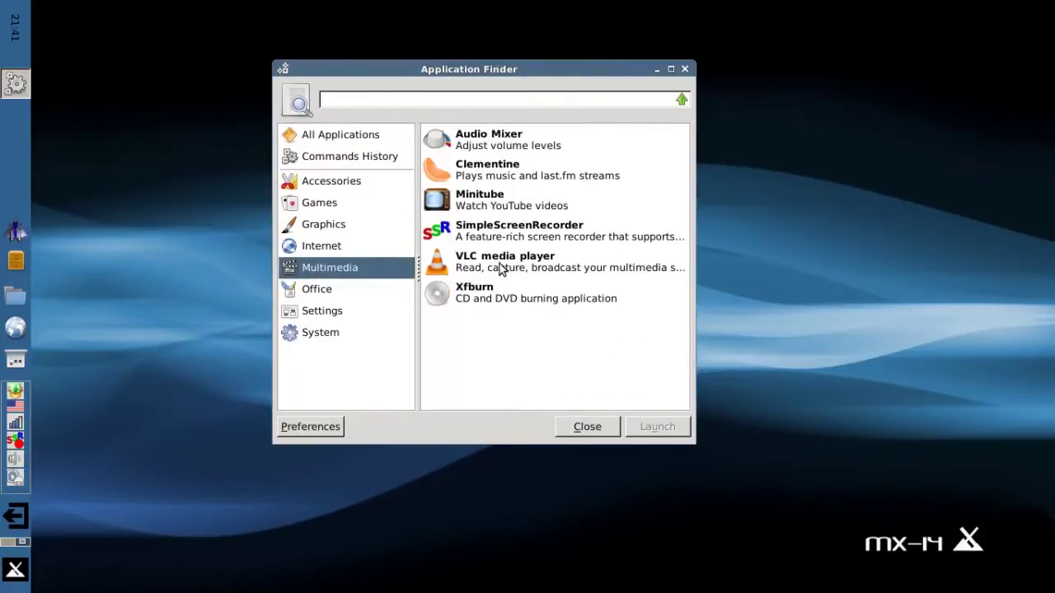
left_click_drag(501, 270, 17, 216)
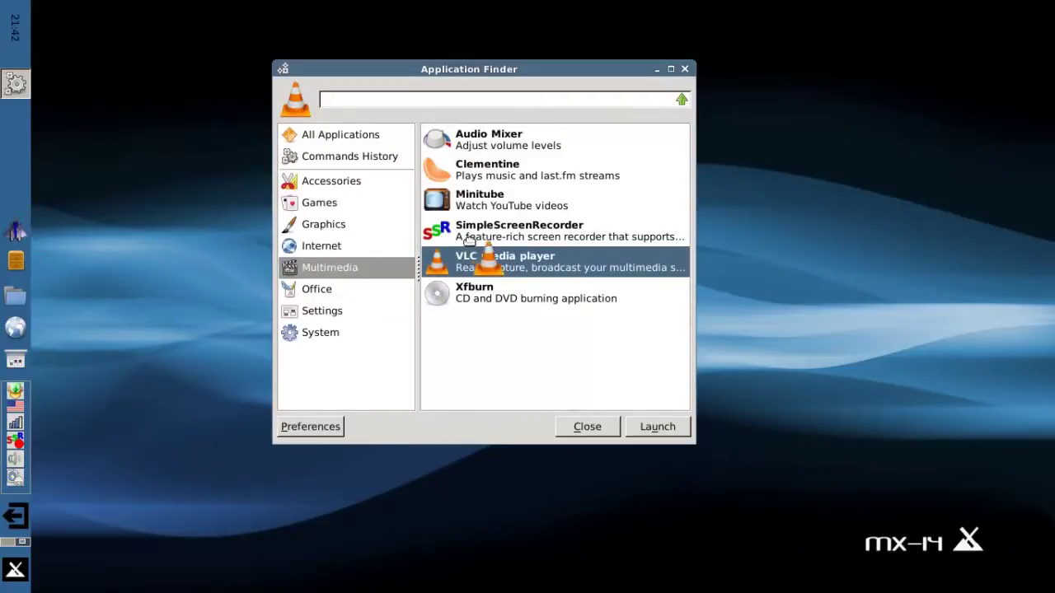
right_click(474, 255)
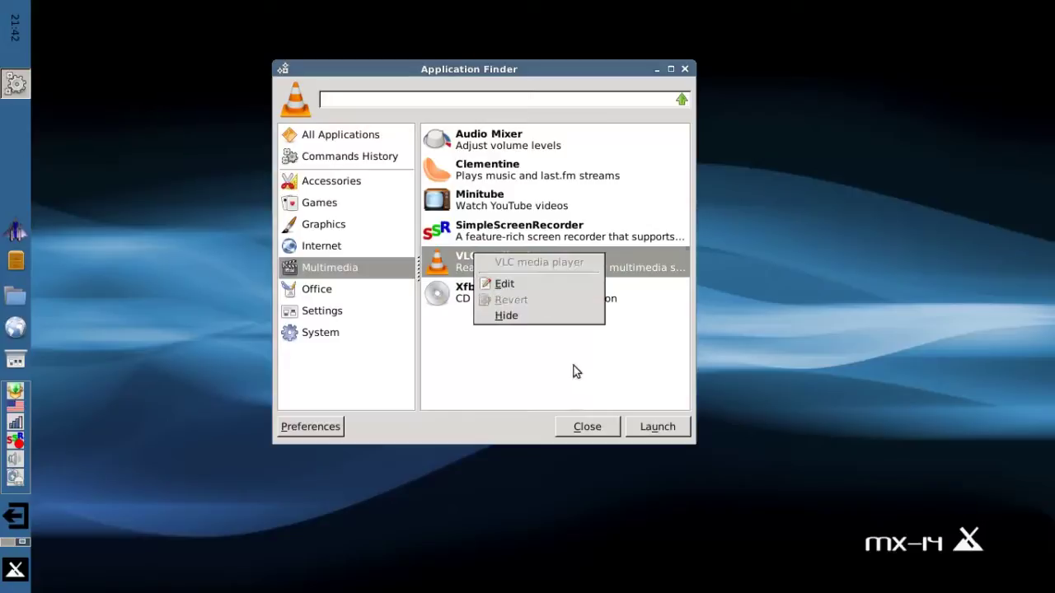
left_click(472, 262)
mouse_move(473, 262)
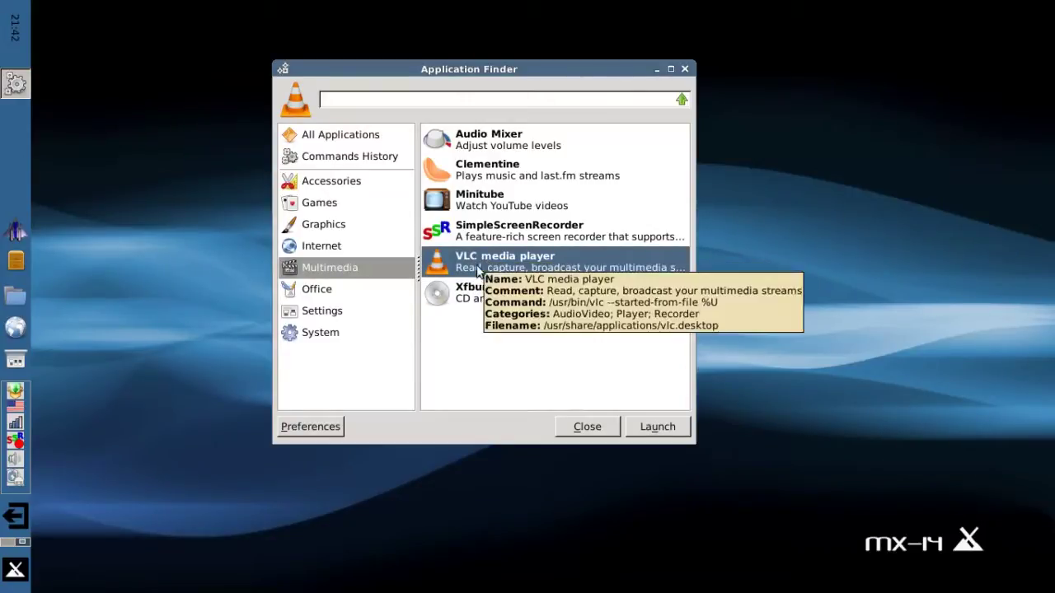
right_click(476, 266)
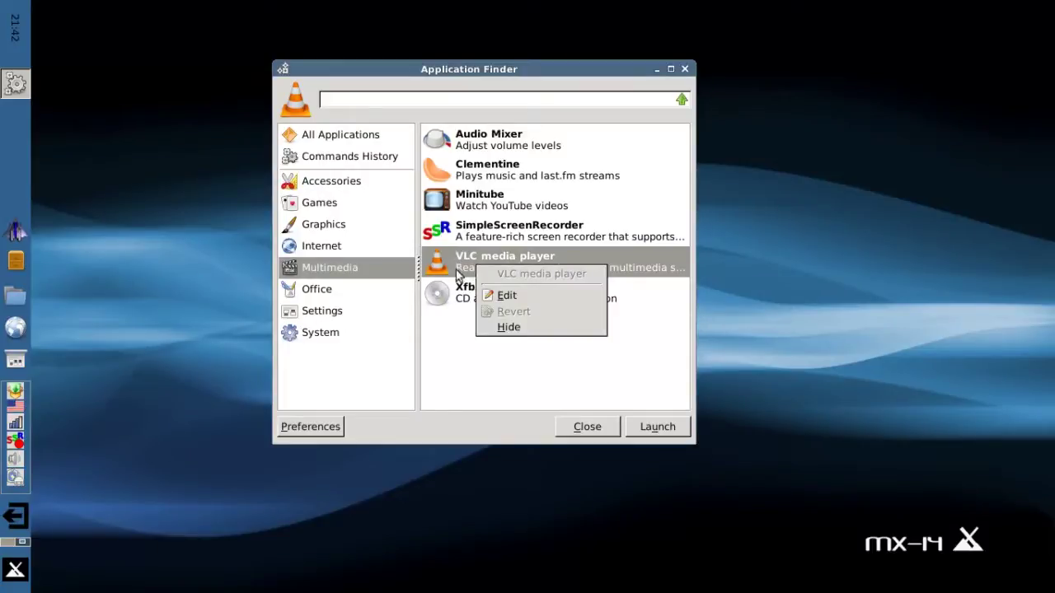
left_click(459, 344)
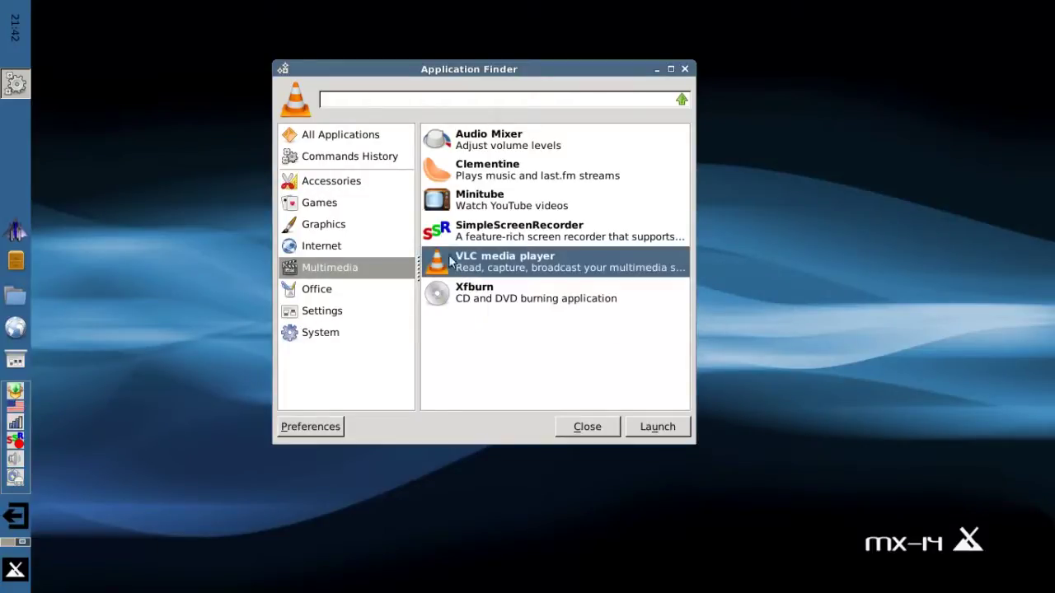
left_click(577, 428)
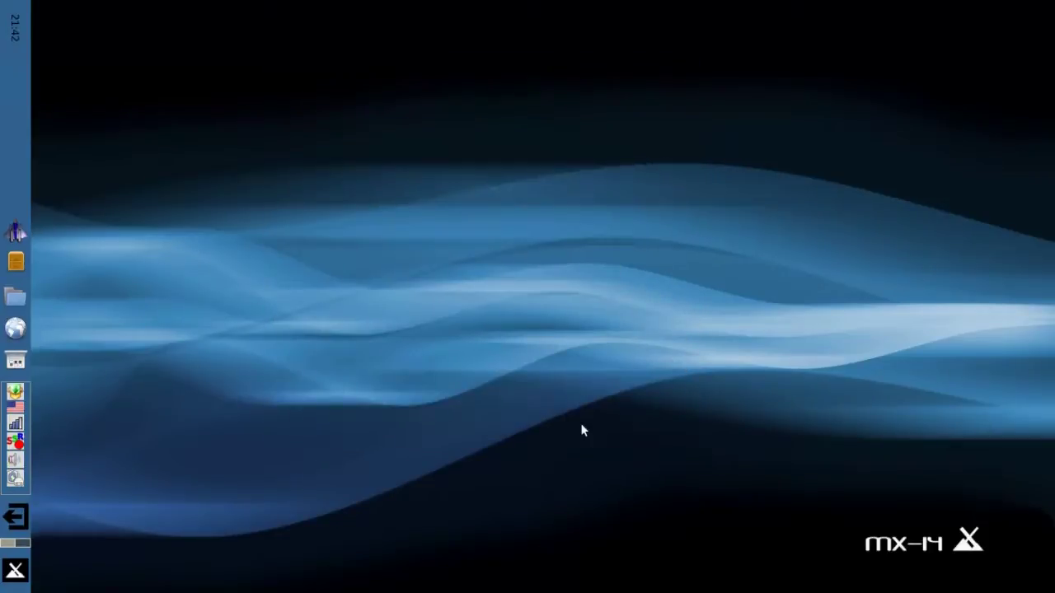
key("alt+F2")
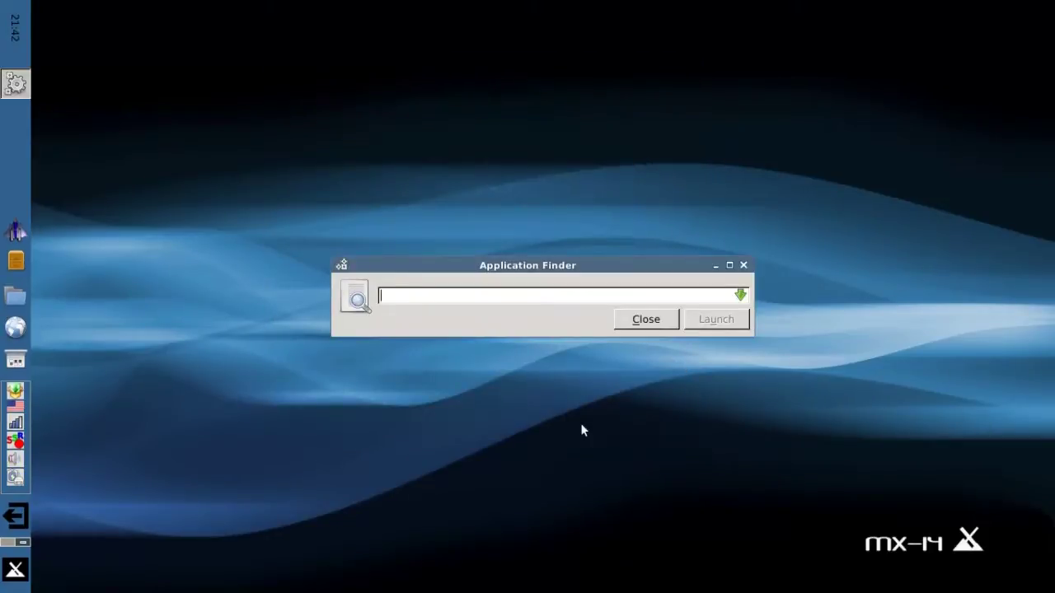
key("Down")
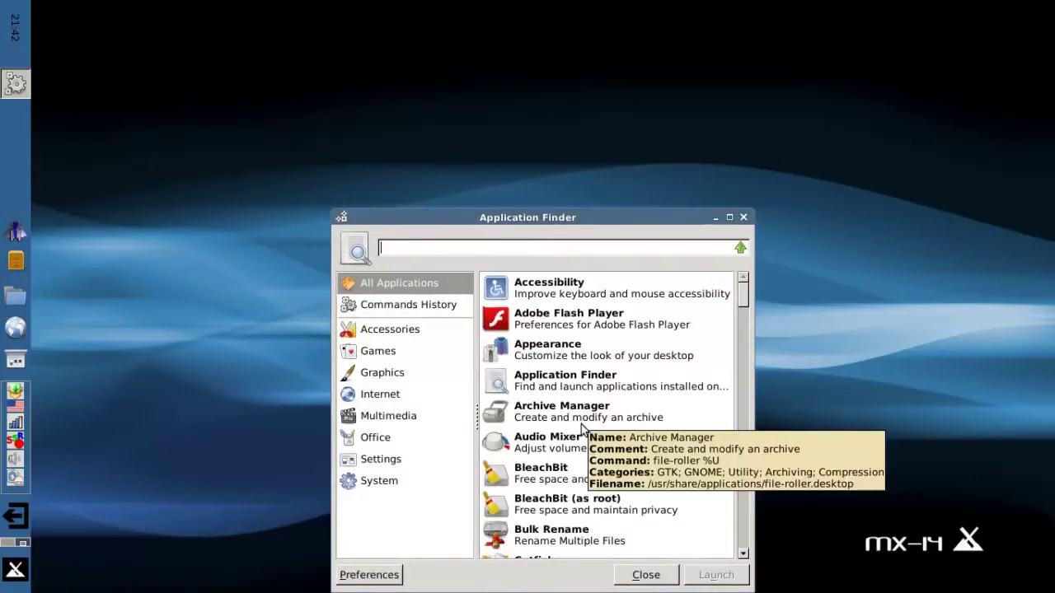
key("Escape")
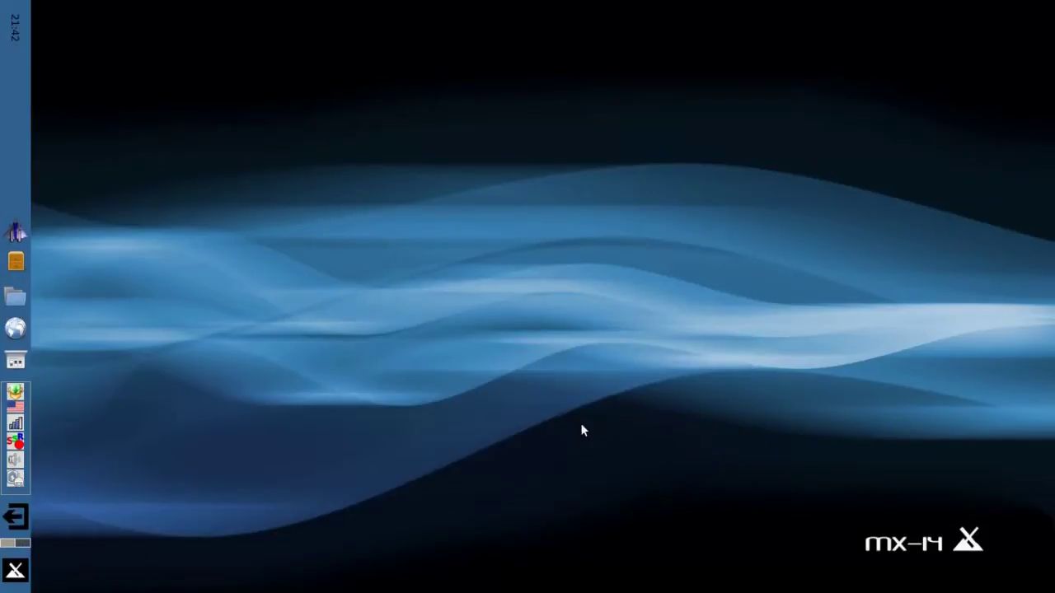
key("alt+F3")
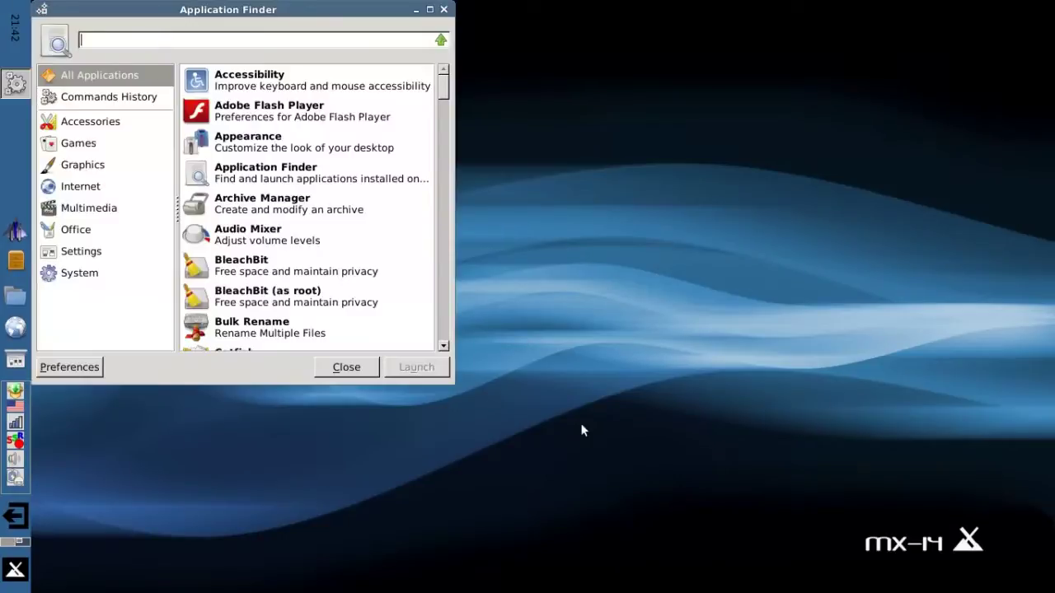
left_click(444, 9)
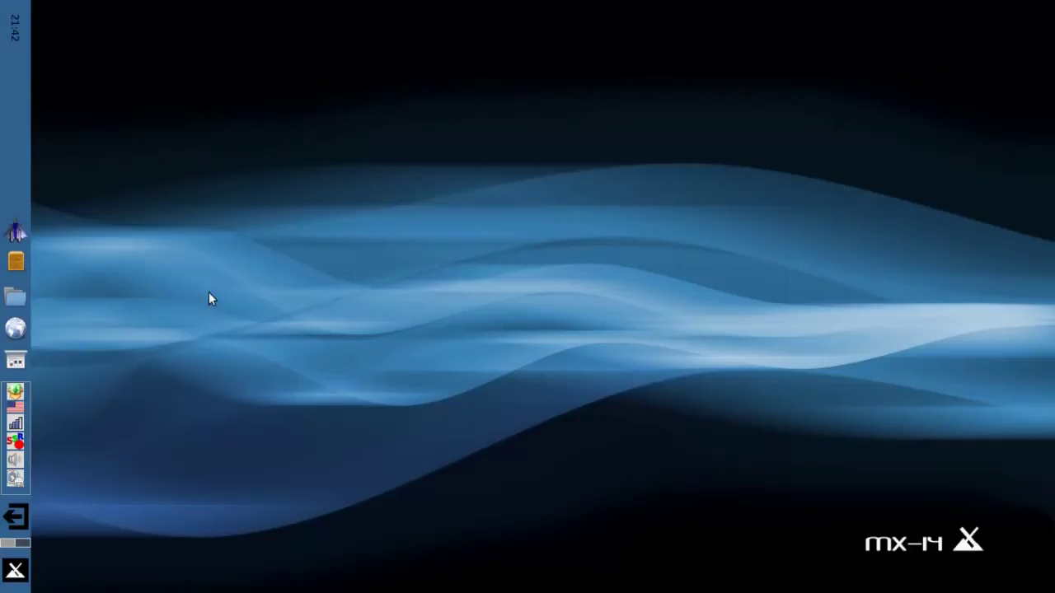